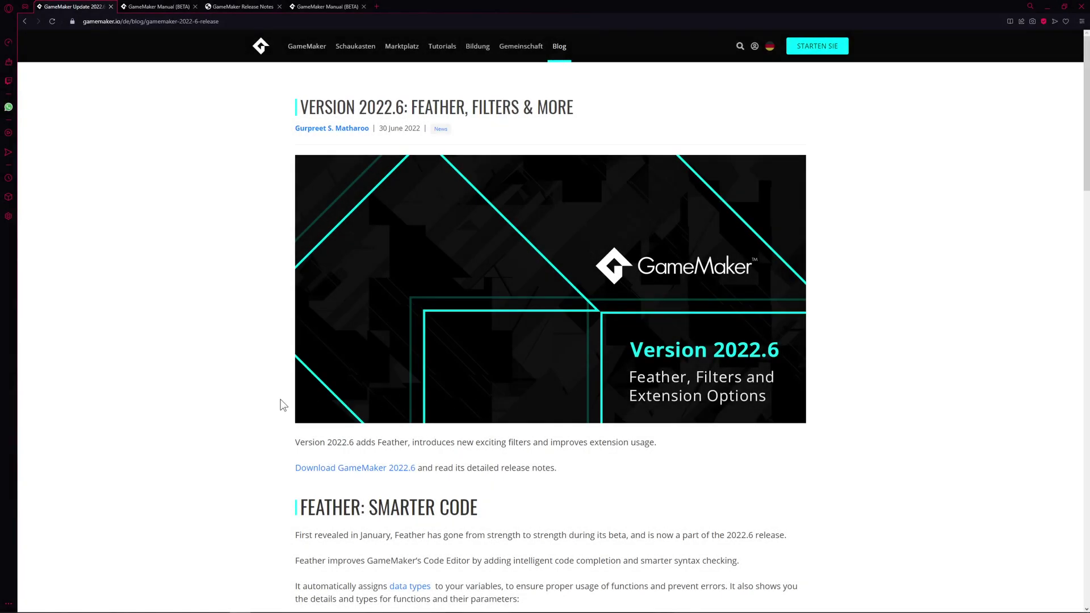
- Highlight parts of the post title 'Version 2022.6: Feather, Filters & More', such as FEATHER
drag(407, 110, 392, 108)
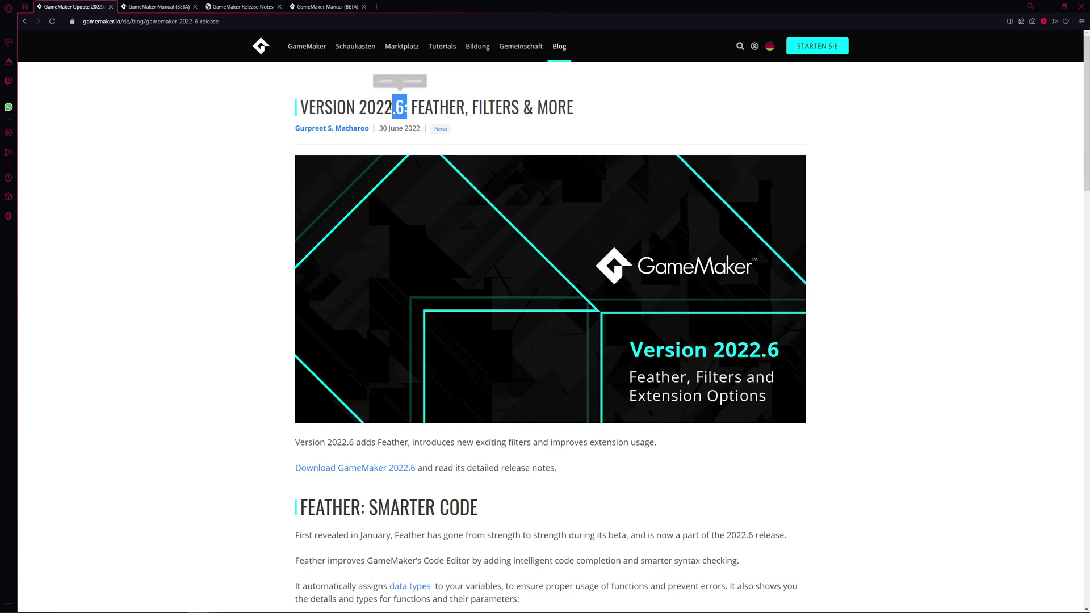
click(400, 108)
drag(410, 108, 584, 117)
click(491, 109)
drag(511, 109, 411, 110)
click(466, 111)
click(371, 116)
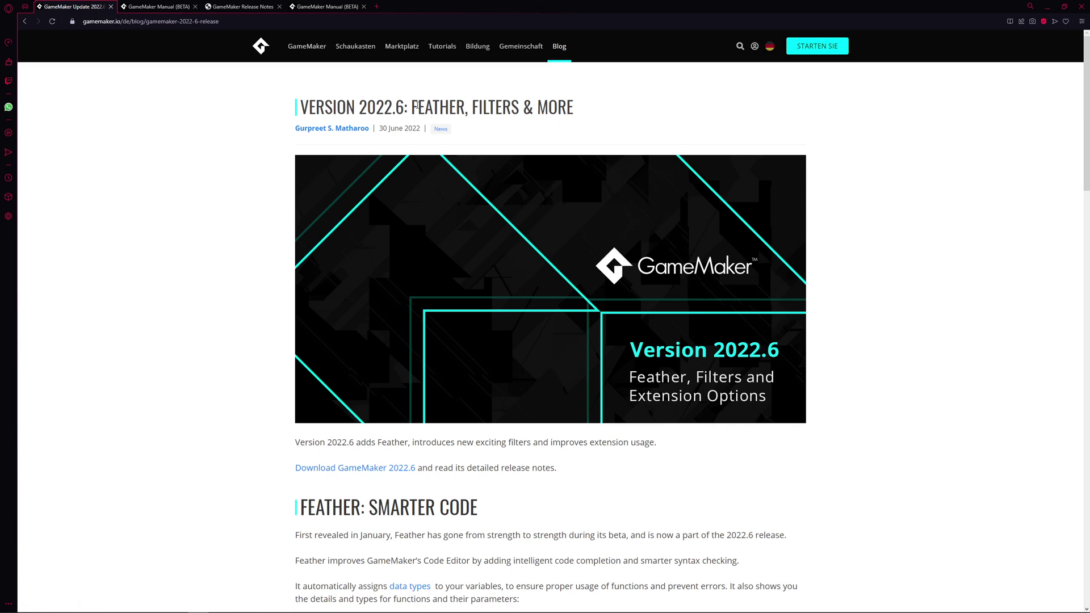
drag(470, 108, 409, 108)
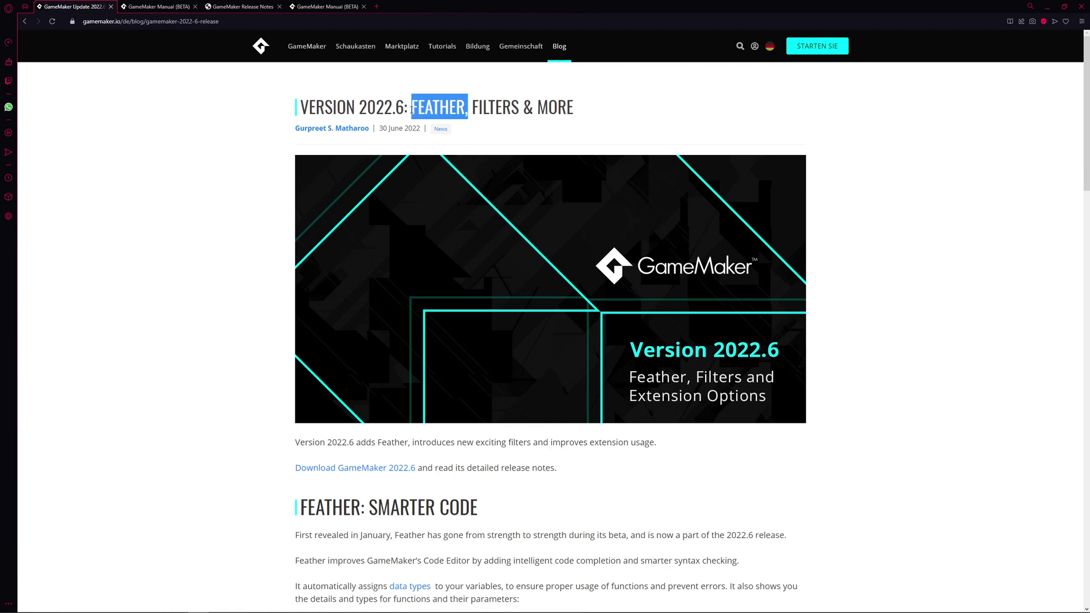
- Scroll down to the EXCITING NEW FILTERS heading and highlight it
scroll(314, 284, down, 15)
drag(301, 284, 463, 287)
click(451, 287)
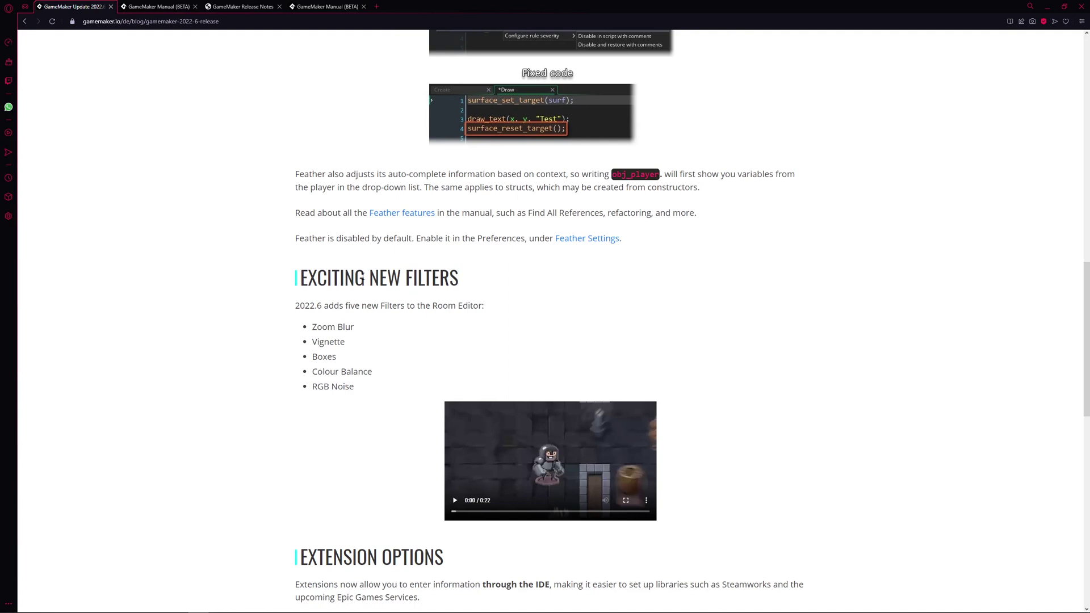
- Highlight the EXCITING NEW FILTERS heading again
drag(362, 279, 300, 279)
click(398, 256)
drag(459, 282, 286, 291)
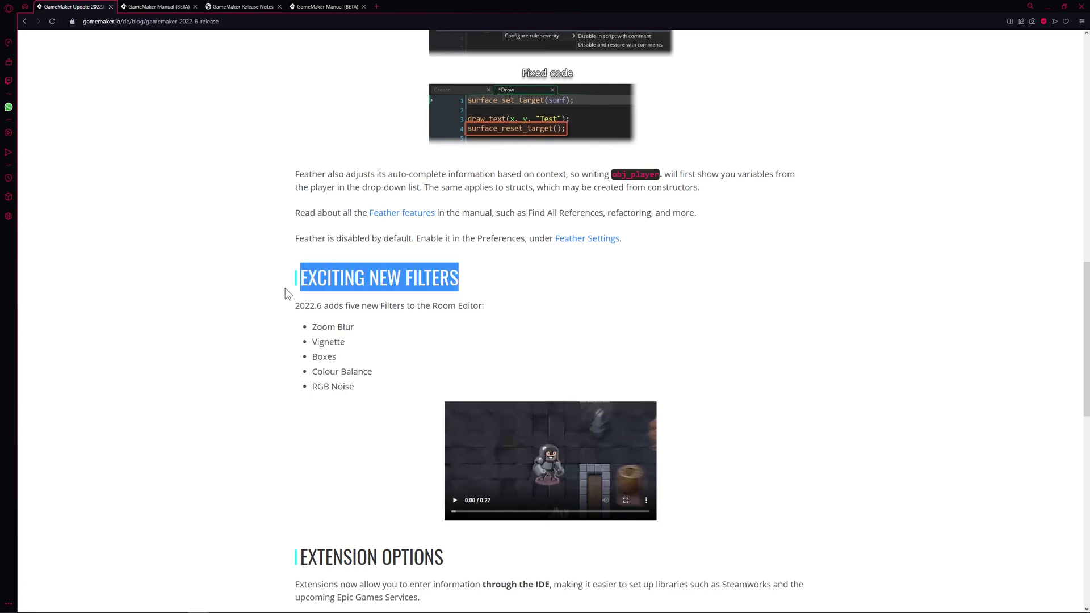
click(470, 292)
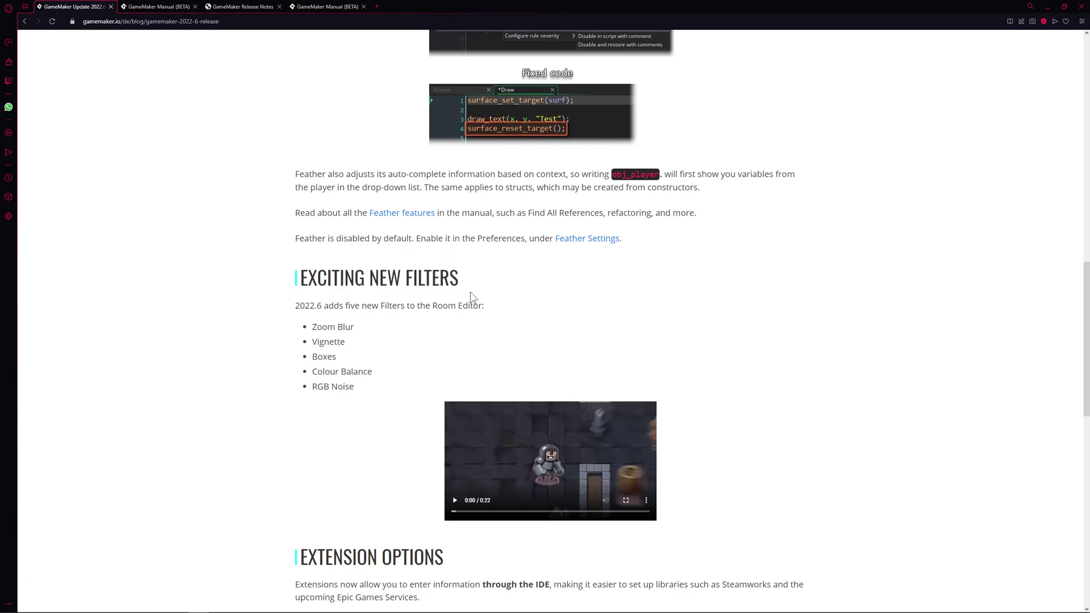
- Scroll to the FEATHER: SMARTER CODE heading and highlight it
scroll(470, 292, down, 6)
scroll(623, 336, down, 3)
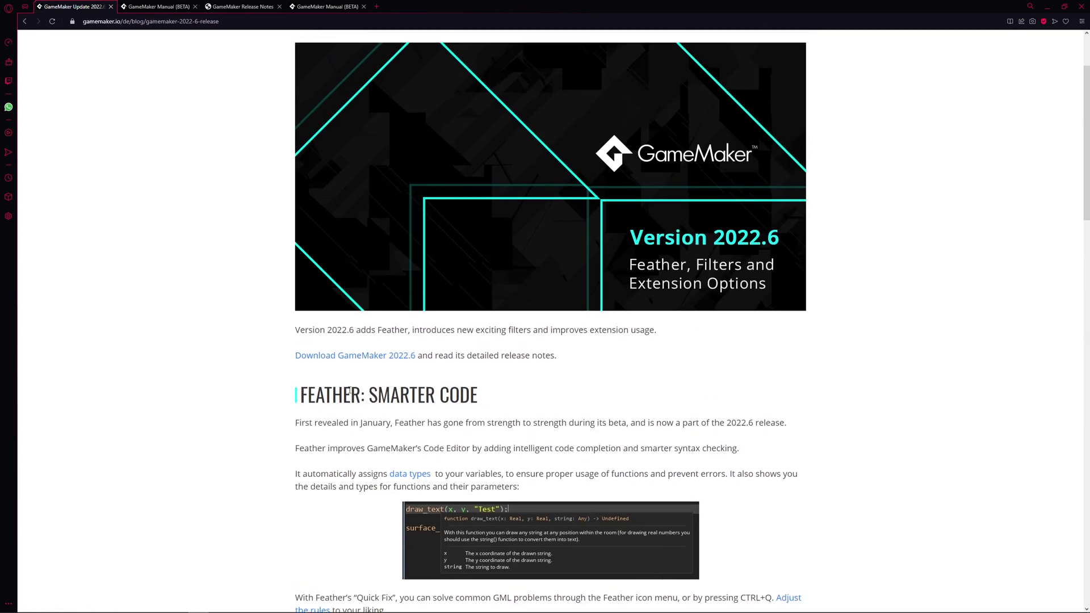
drag(301, 421, 514, 436)
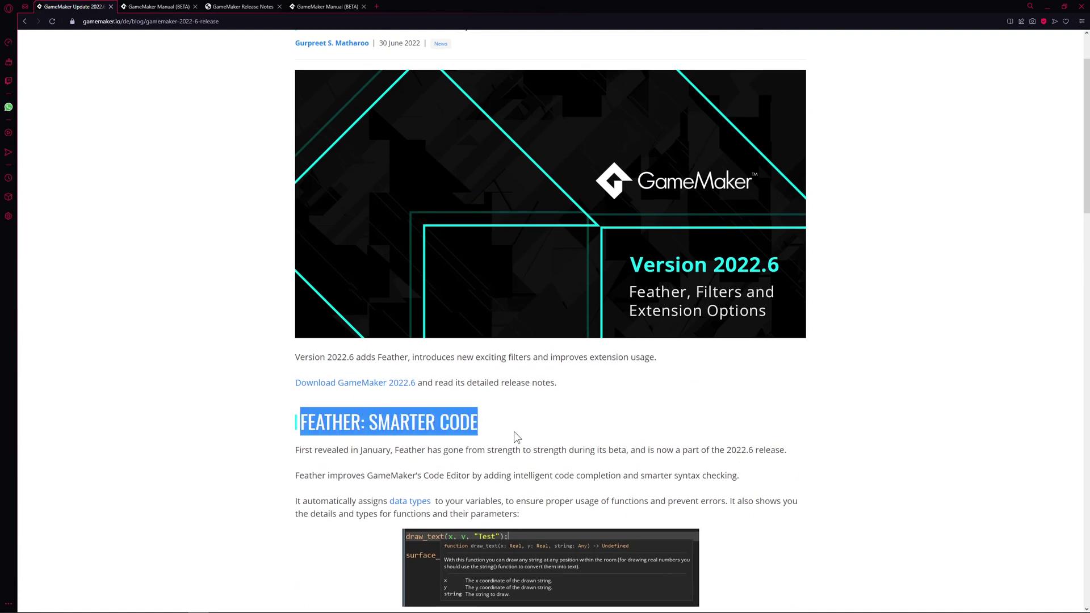
click(518, 426)
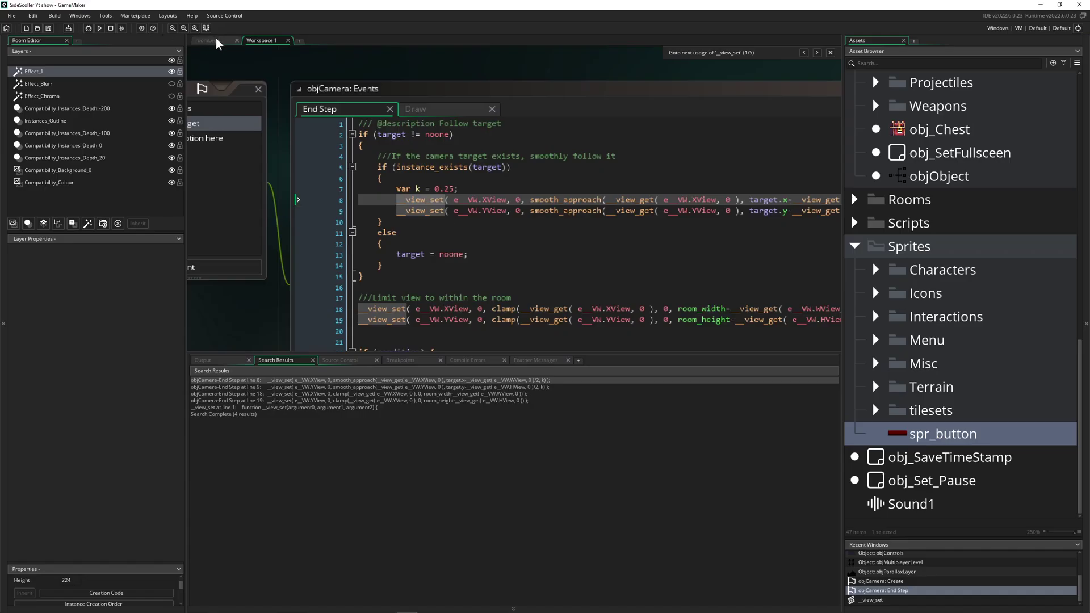
- In roomLevel, give the Effect_1 layer the Boxes effect and enlarge the room view
click(214, 41)
click(127, 263)
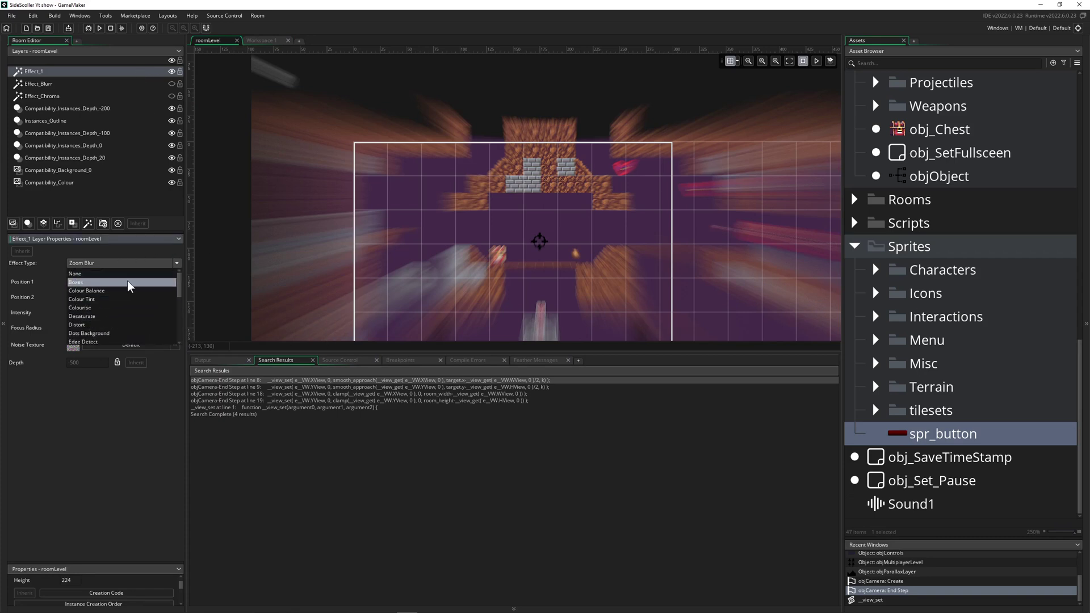
click(127, 282)
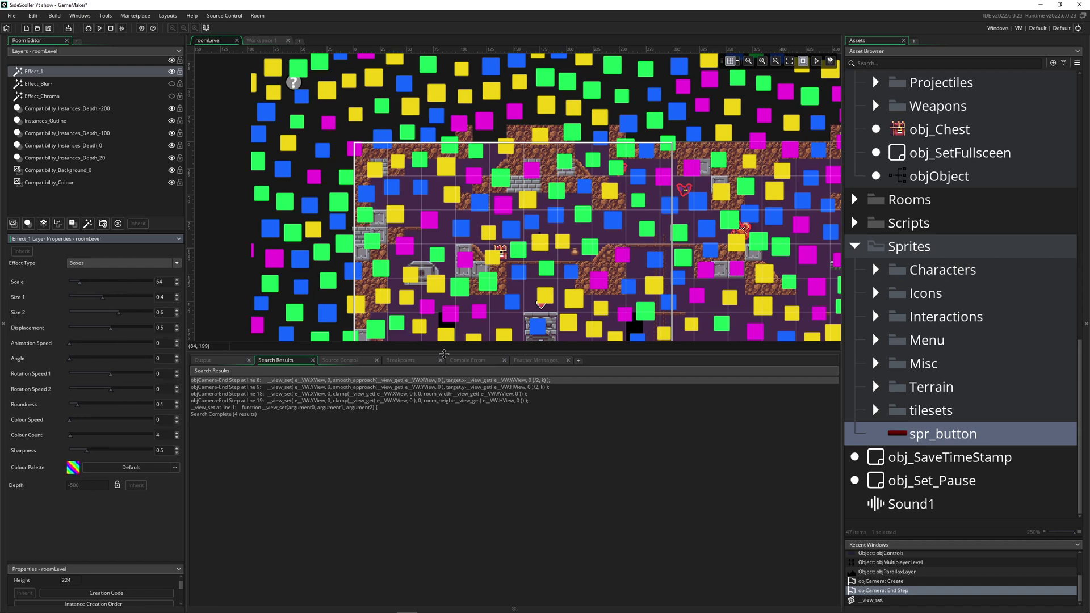
drag(443, 353, 449, 534)
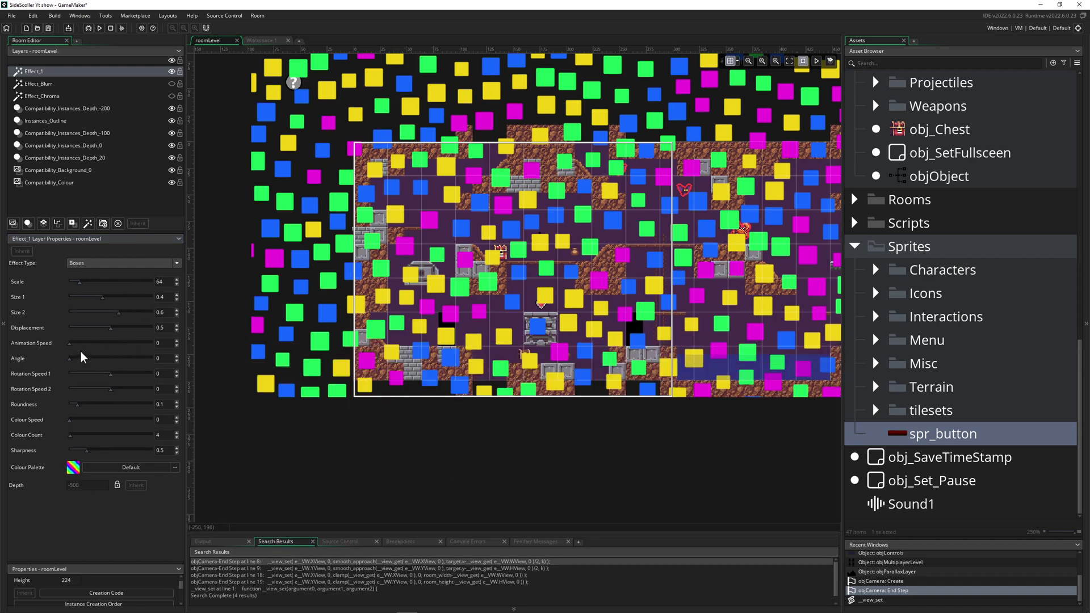
- Set the Boxes animation speed to 1.25, roundness to 0.675 and colour speed to 1.4
drag(69, 343, 121, 343)
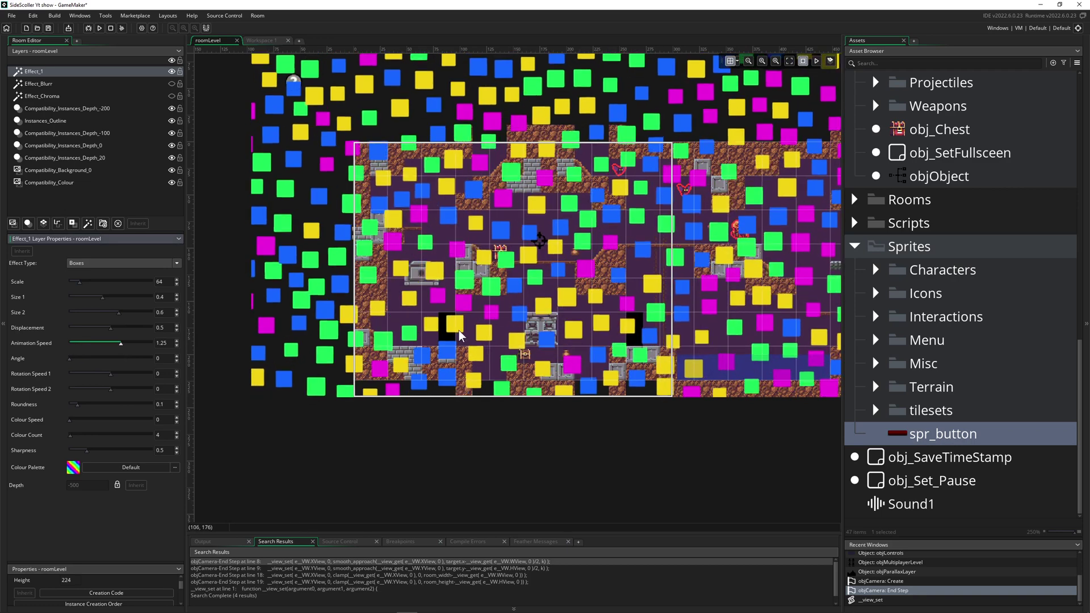
click(125, 404)
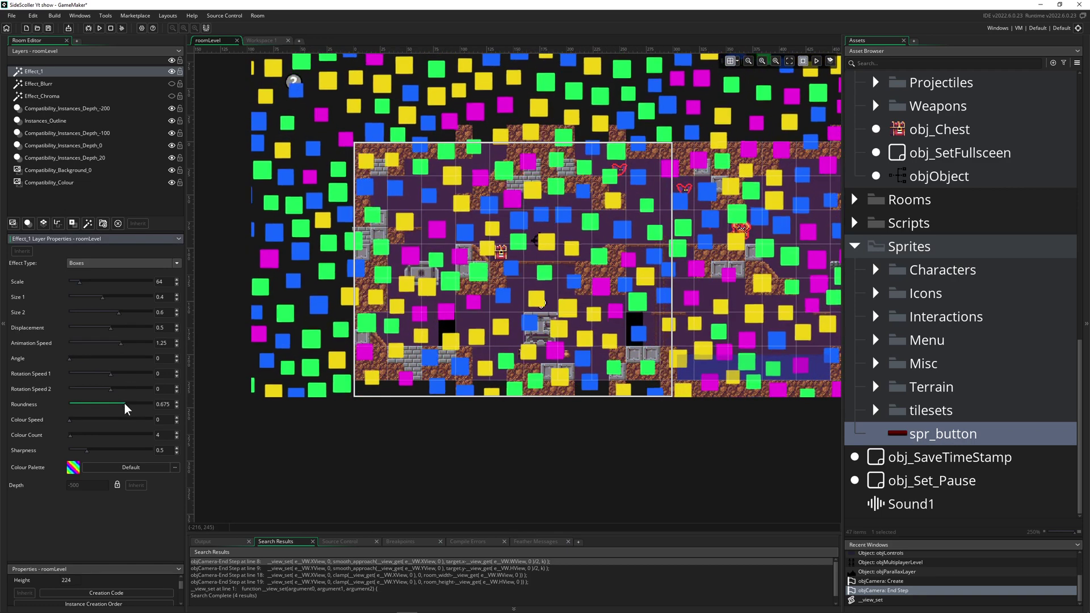
click(128, 420)
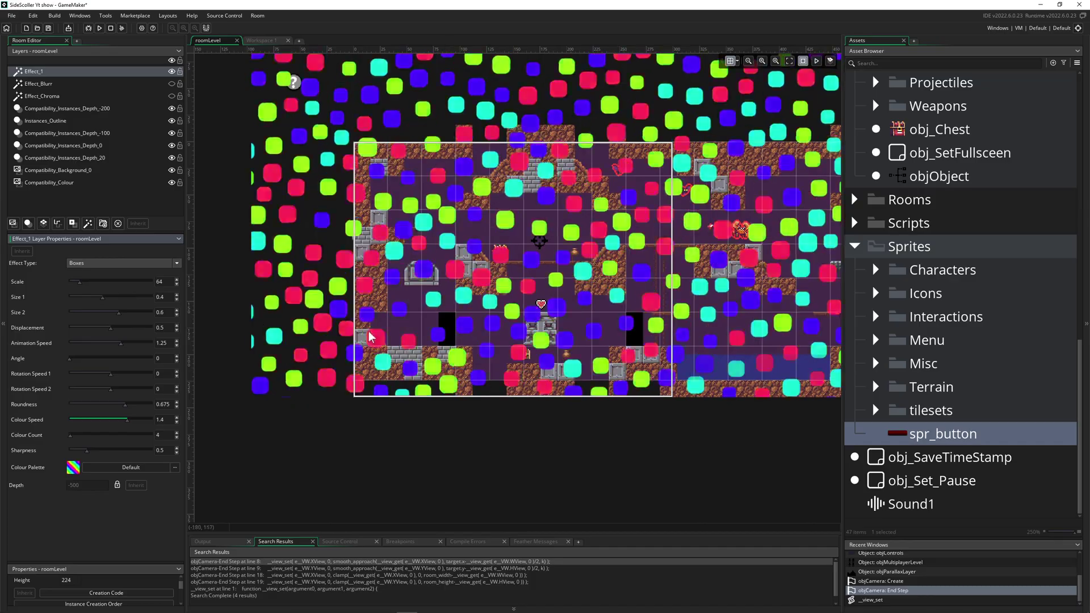
scroll(420, 336, up, 2)
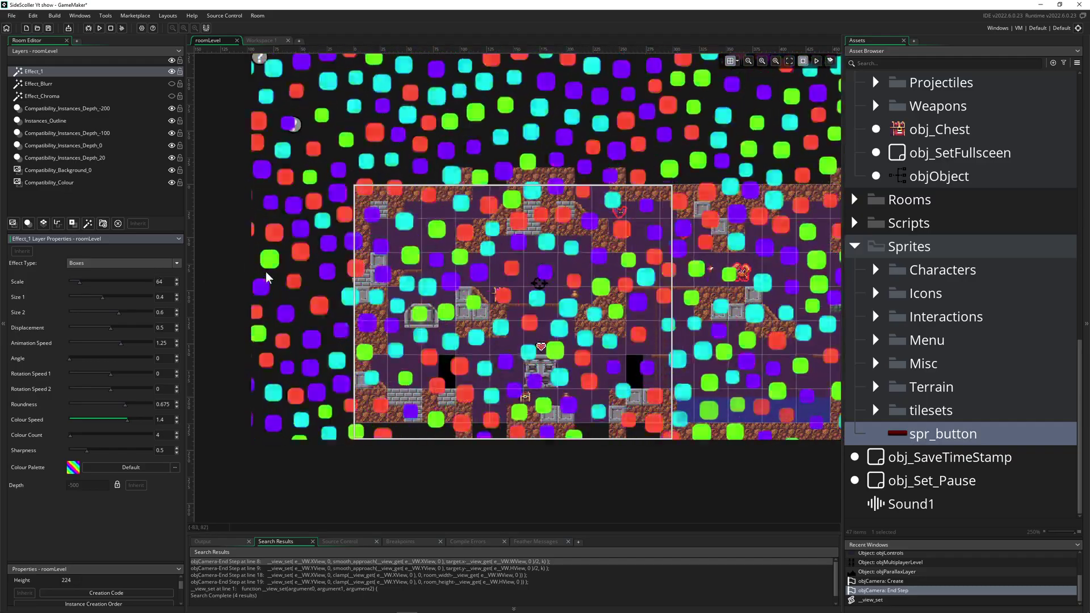
click(130, 267)
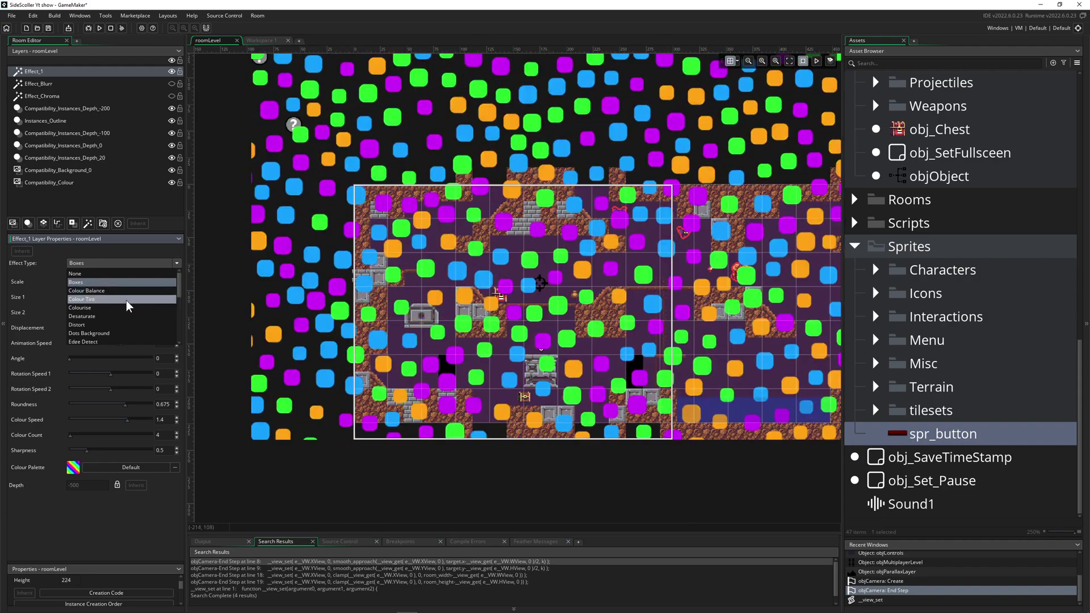
- Try Colour Tint, then Colour Balance with trial shadow and midtone values
click(129, 299)
click(107, 270)
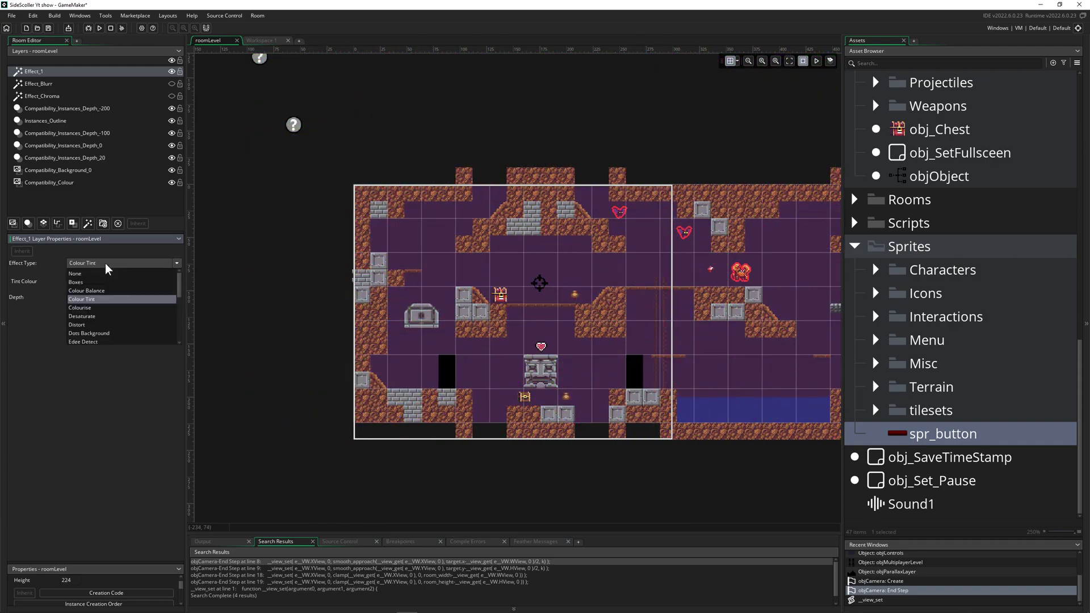
click(90, 290)
click(129, 298)
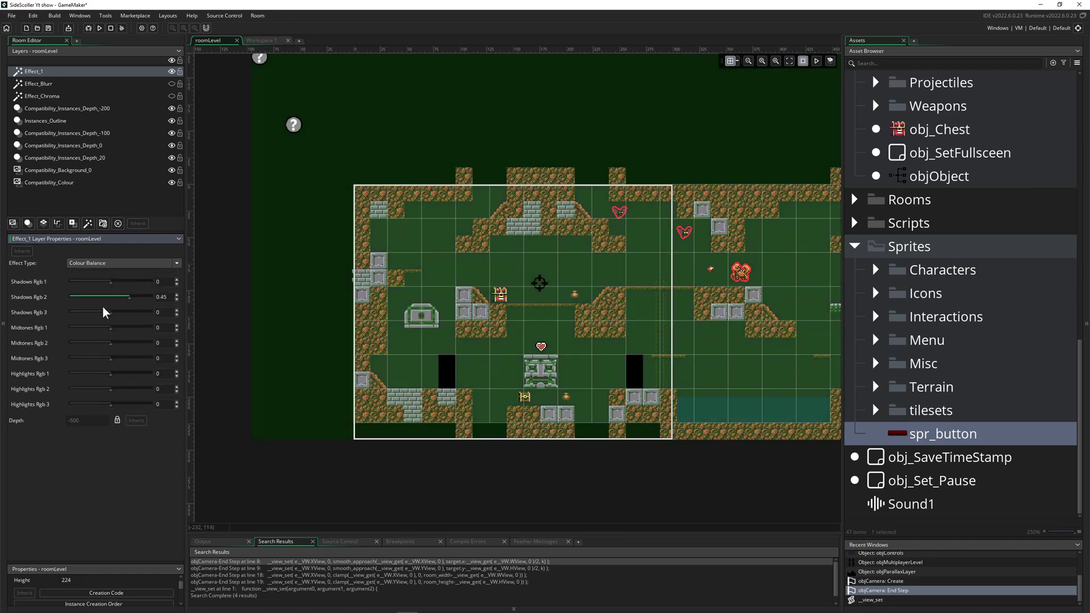
click(87, 313)
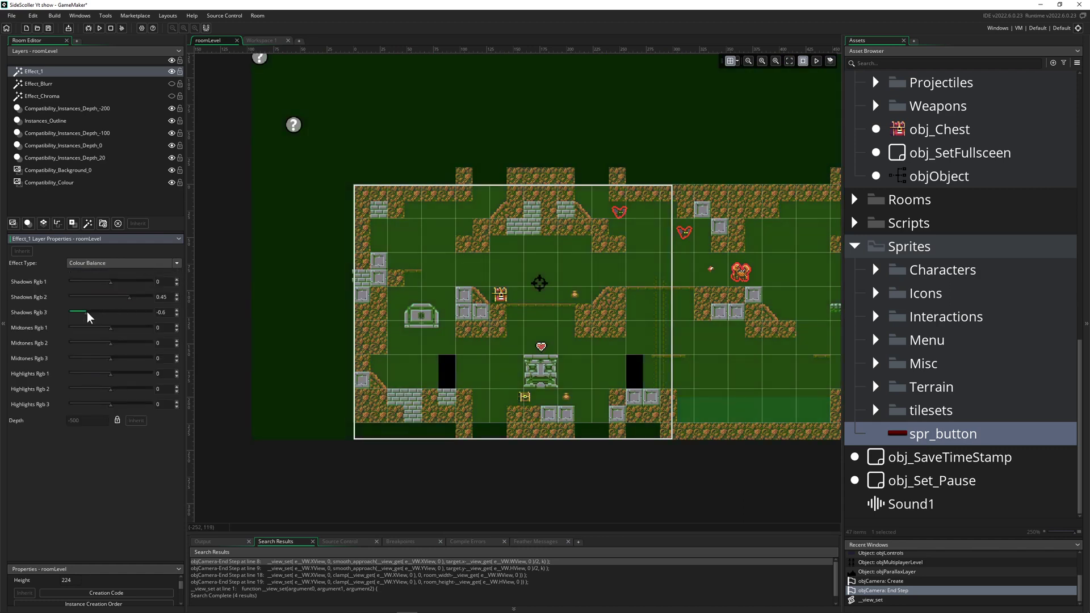
click(132, 359)
- Try the Colour Tint and Colourise effects, with Colourise intensity at 1
click(127, 263)
click(114, 299)
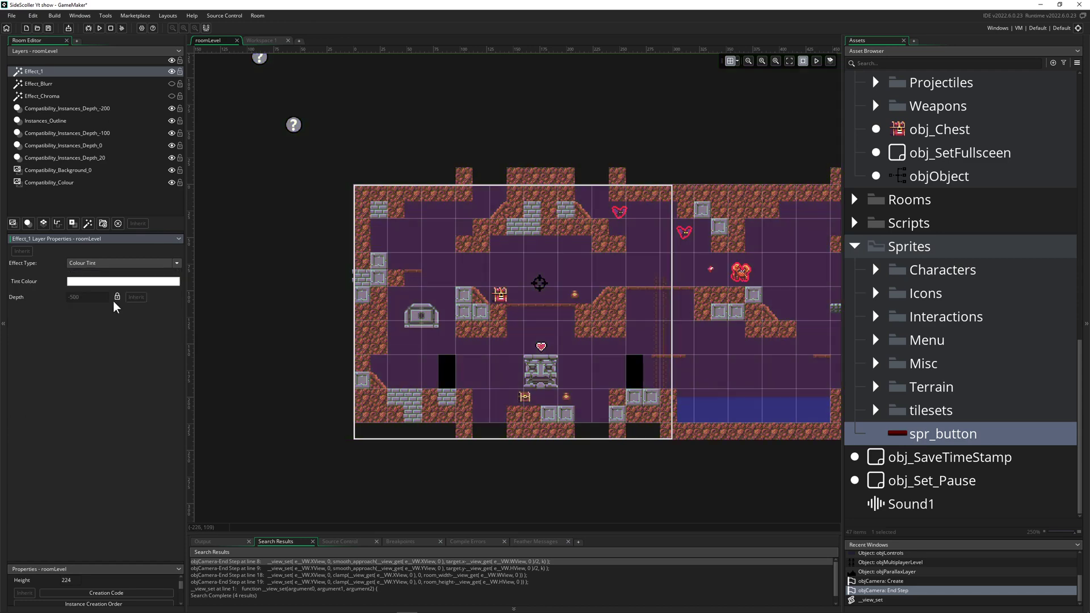
click(114, 264)
click(125, 306)
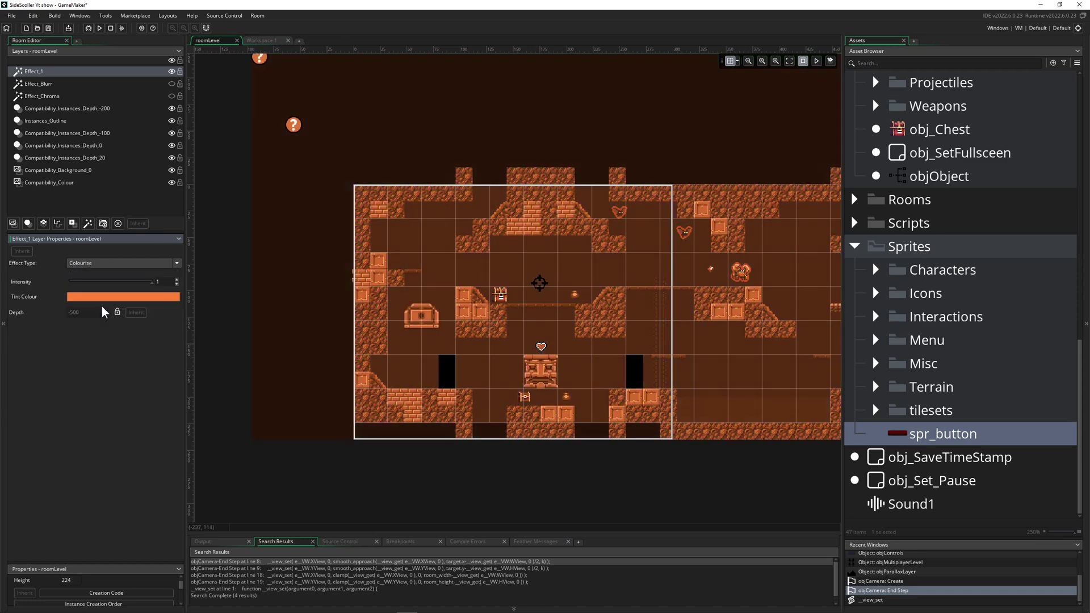
mouse_move(154, 290)
mouse_down()
mouse_move(105, 287)
mouse_move(160, 284)
mouse_up()
- Apply Colour Balance with Shadows Rgb 3 at 0.45 and Midtones at -0.45, 0.35, 0.6
click(130, 266)
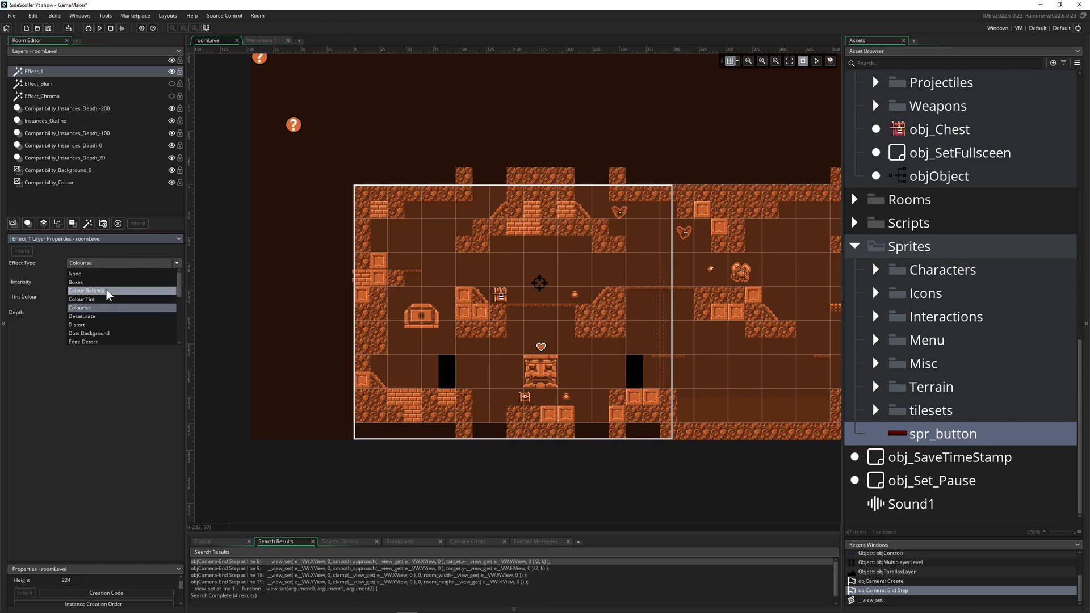
click(105, 293)
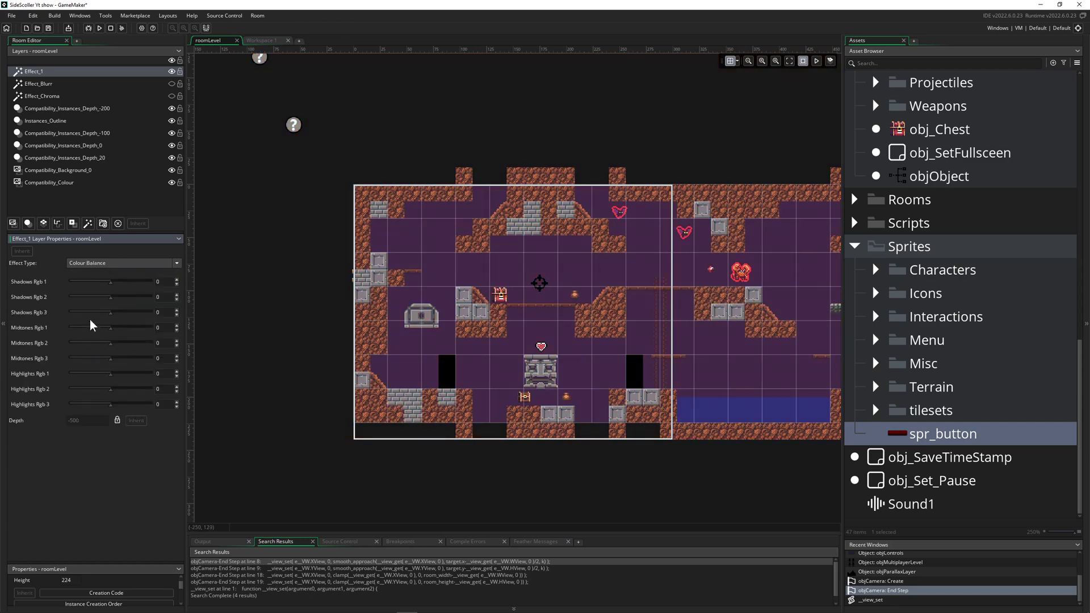
click(129, 312)
click(93, 329)
click(126, 344)
click(135, 359)
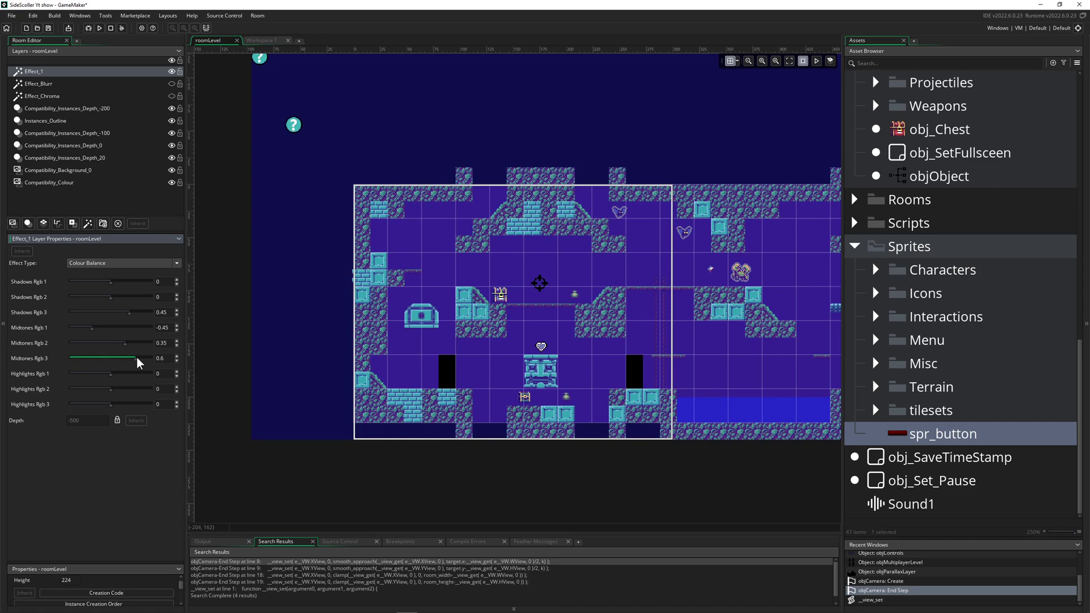
click(129, 266)
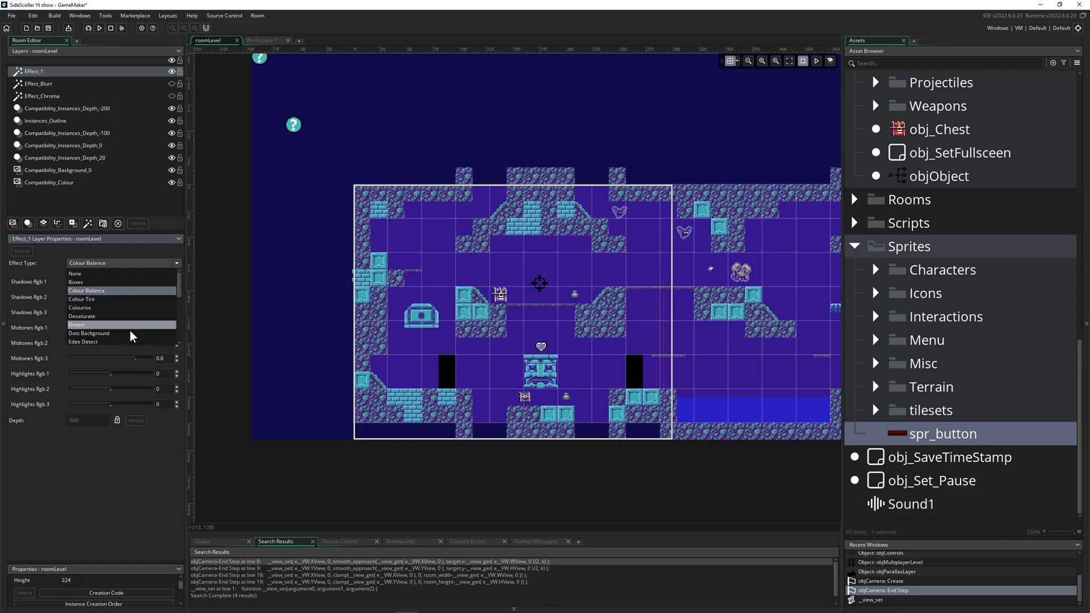
scroll(146, 315, down, 3)
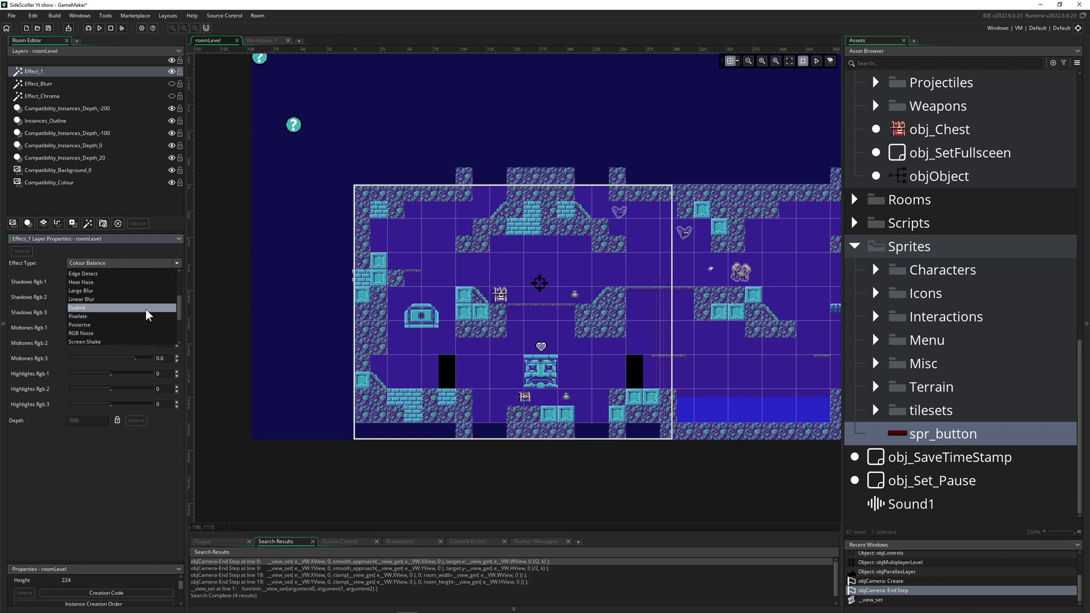
- Switch Effect_1 to RGB Noise with intensity 0.825 and animation 0.375
click(107, 333)
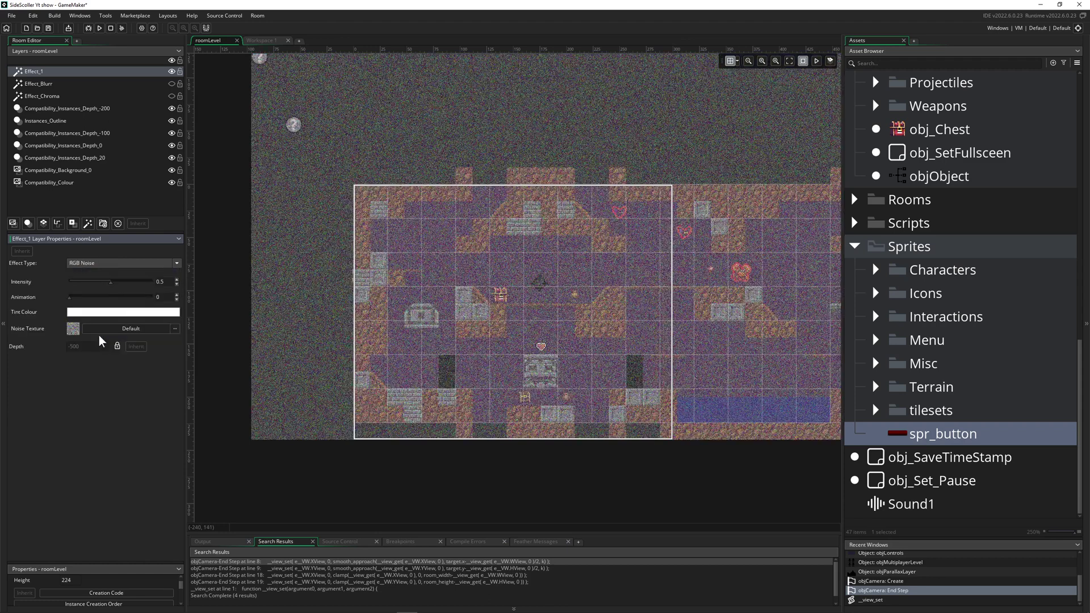
drag(130, 283, 136, 282)
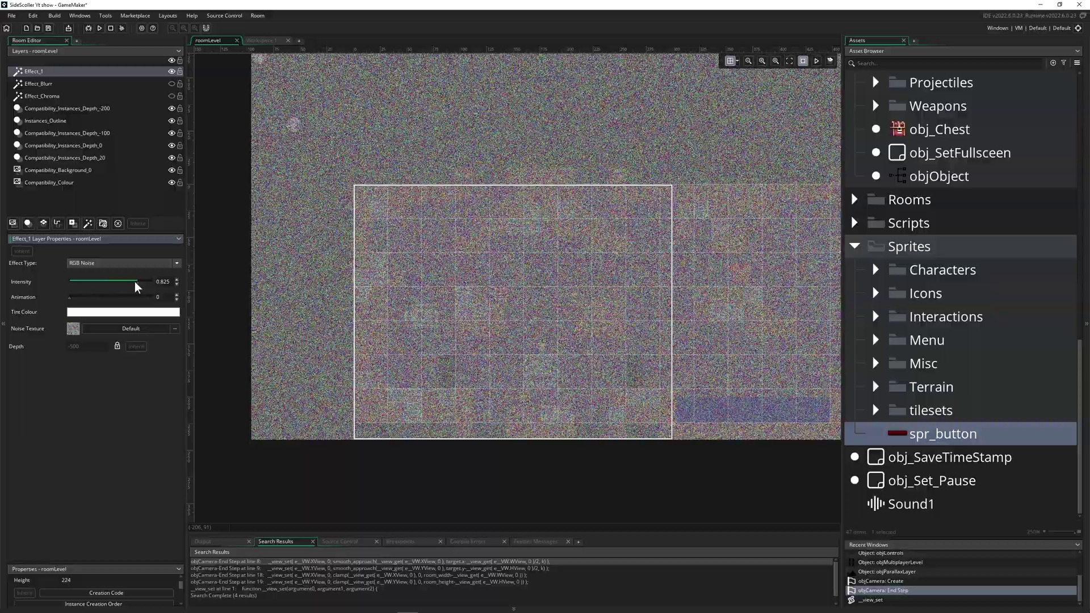
click(125, 297)
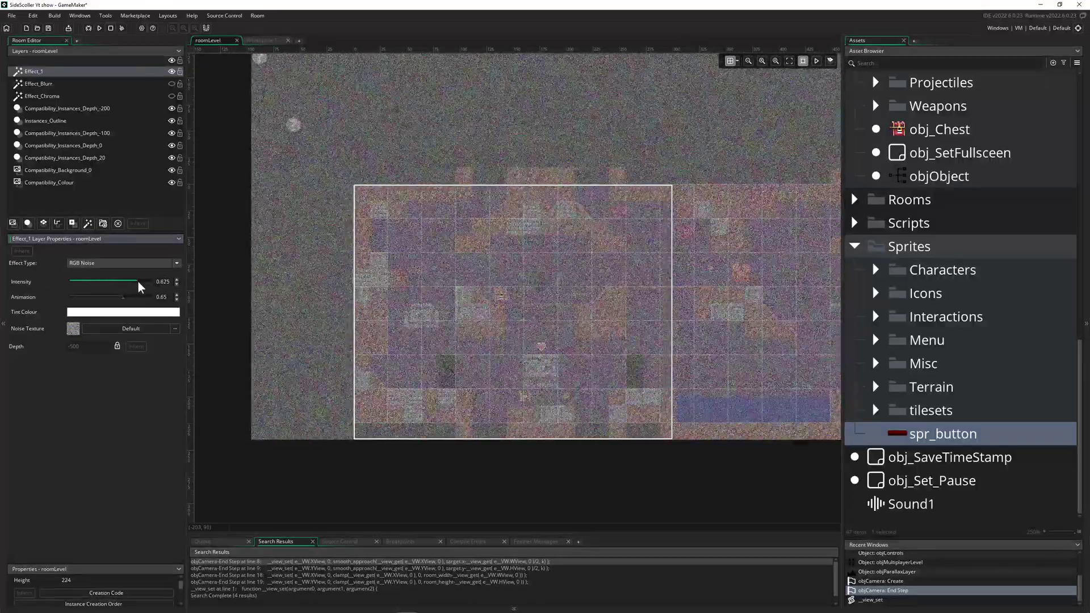
drag(122, 301, 91, 299)
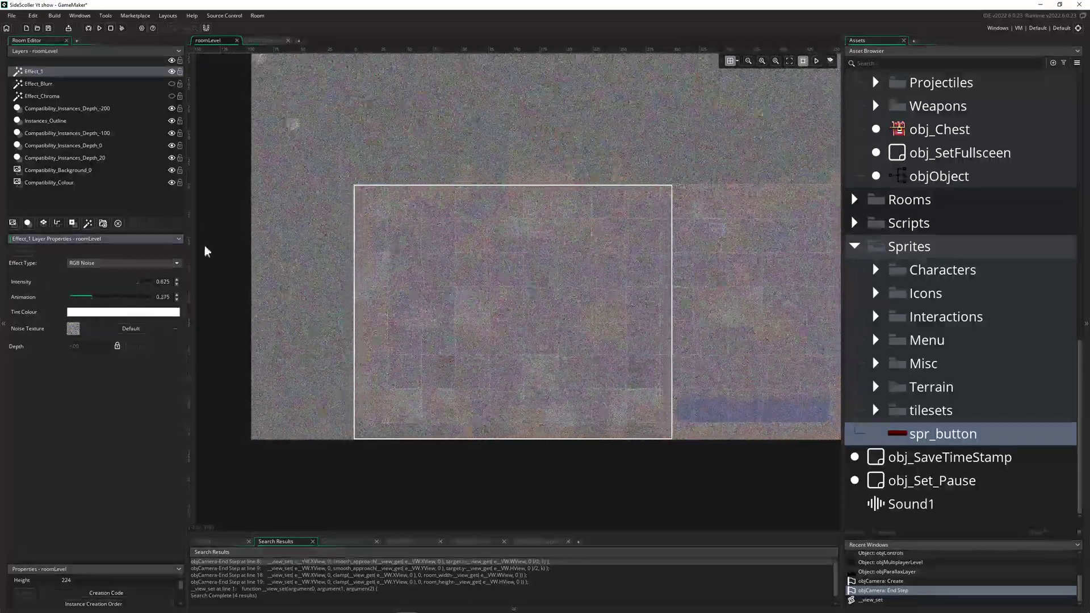
click(131, 264)
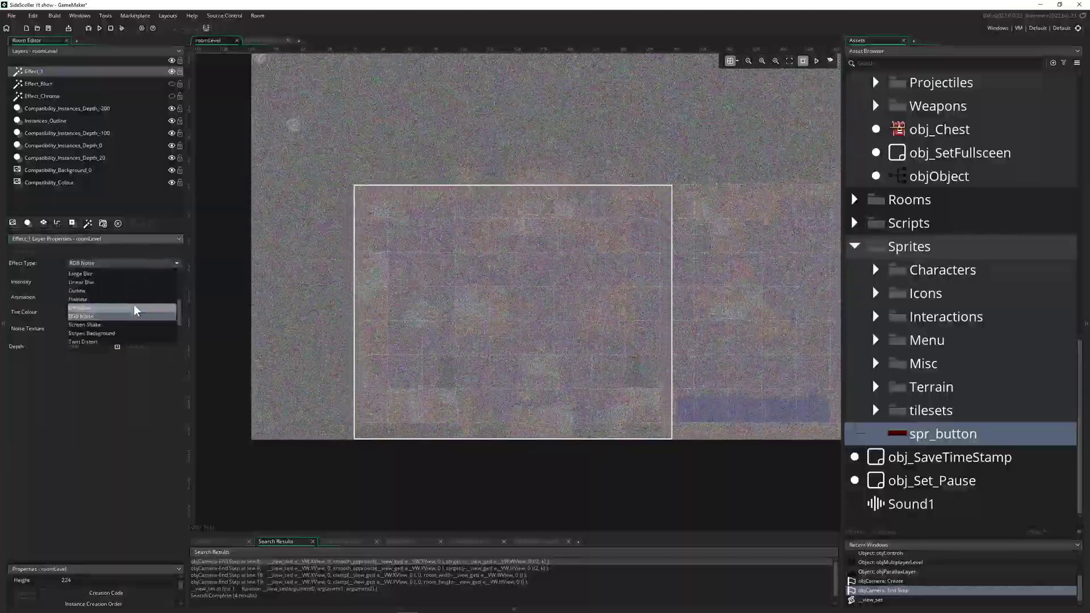
scroll(135, 309, down, 2)
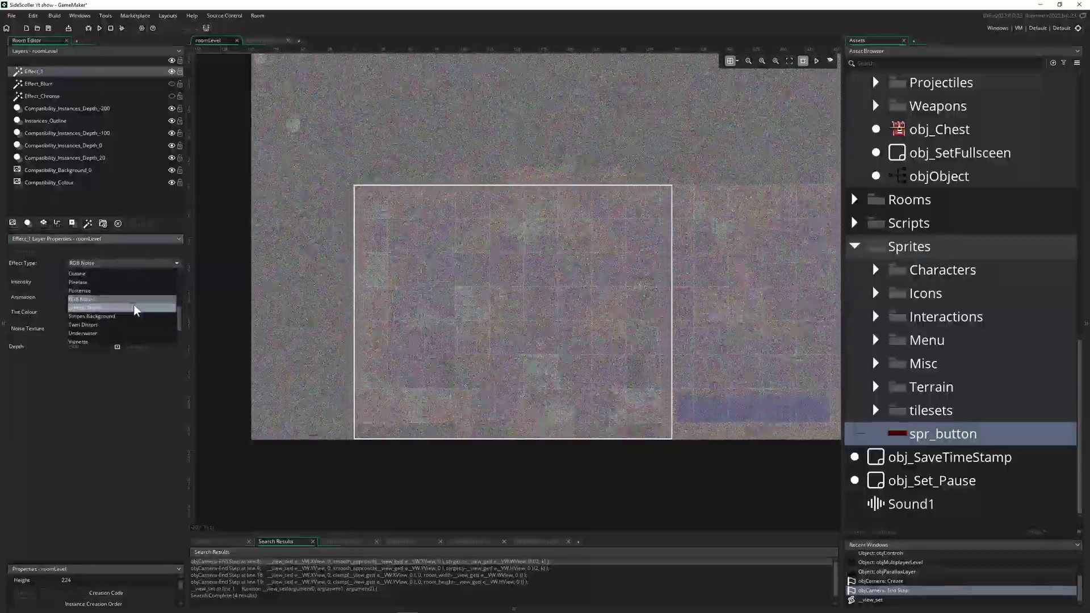
scroll(135, 310, down, 2)
- Apply Vignette, lower its Edges 1 value to 0.2, and run the game to preview
click(134, 325)
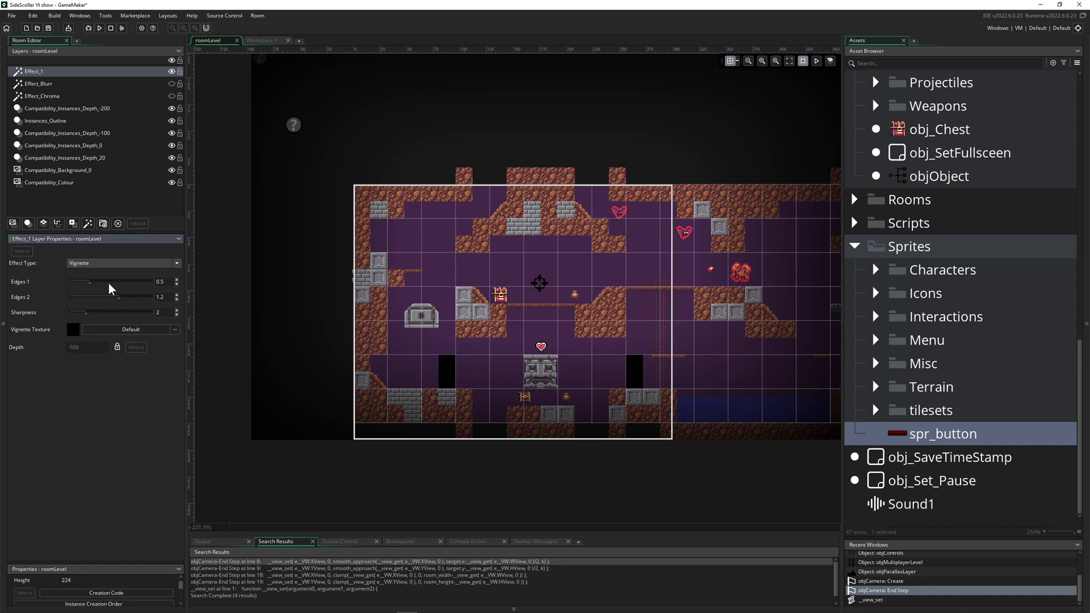
drag(99, 288, 76, 287)
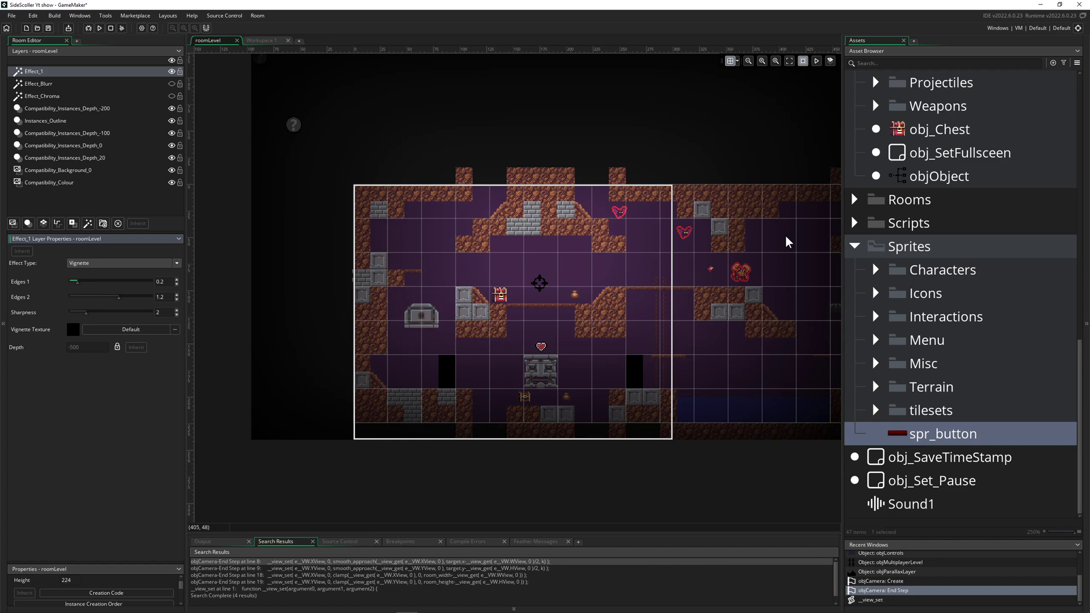
key(F5)
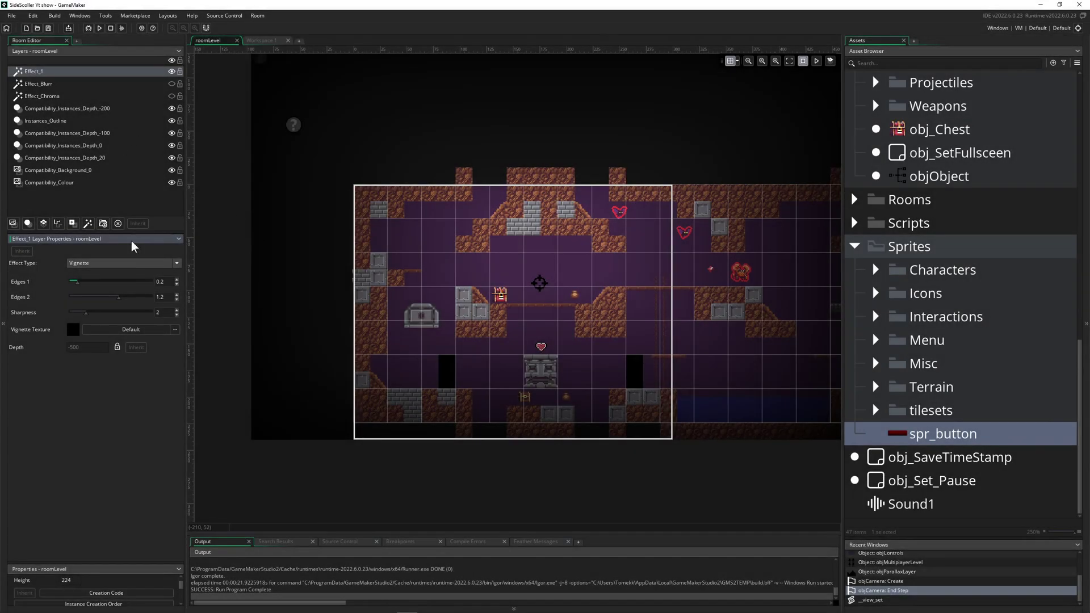
click(119, 264)
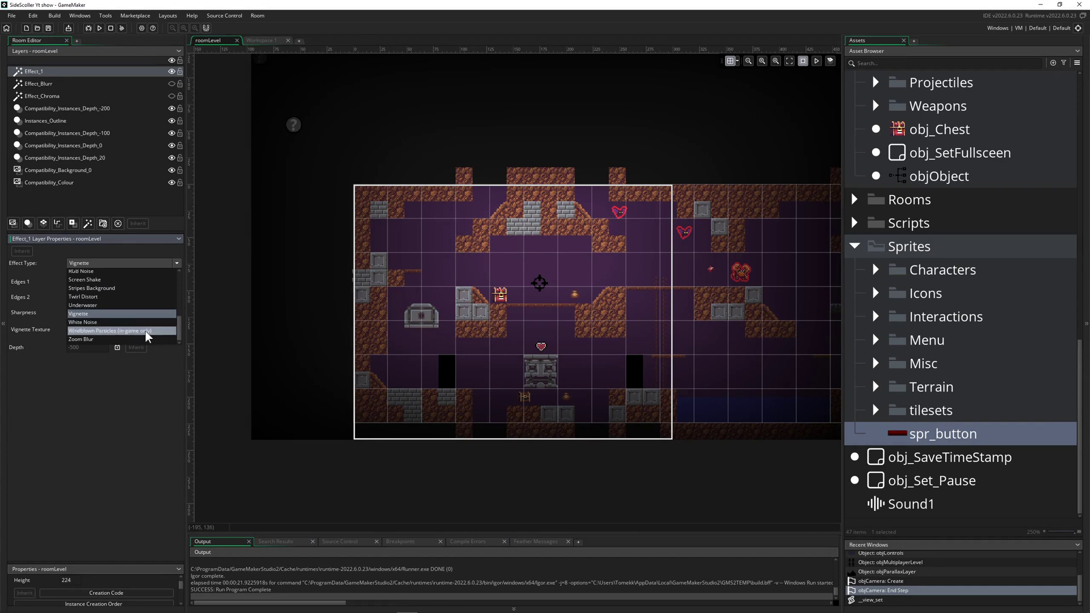
- Apply Zoom Blur with Focus Radius 468, then build and run the game with F5
click(110, 339)
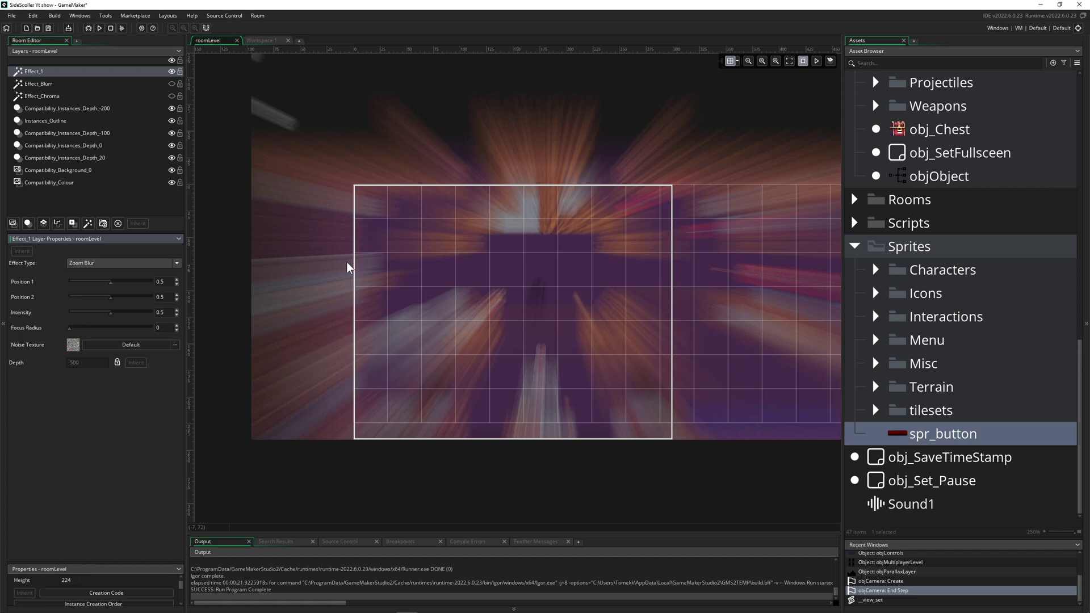
drag(69, 328, 143, 329)
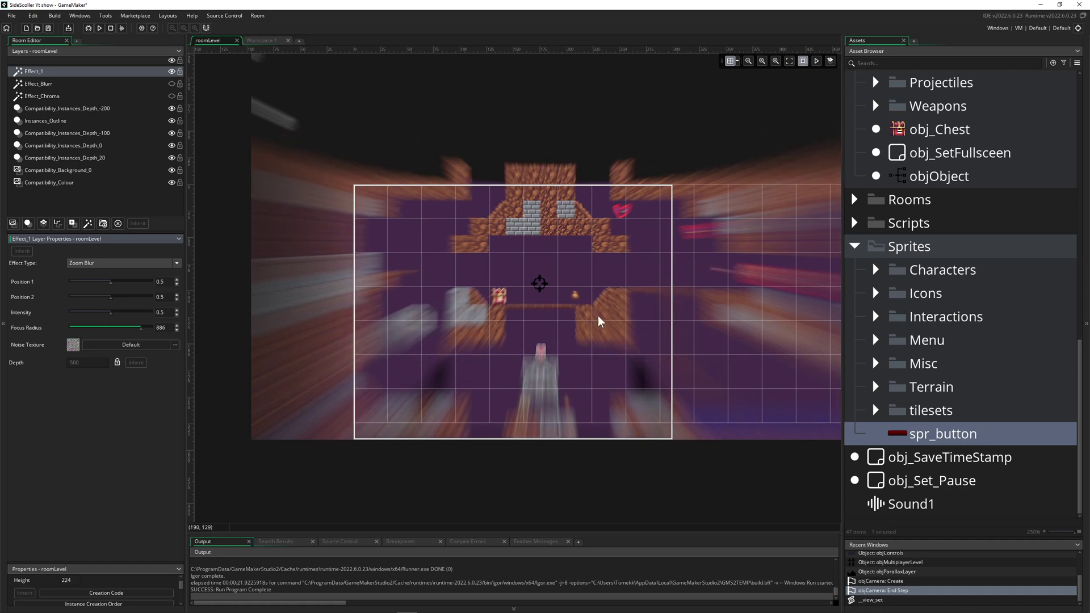
click(105, 328)
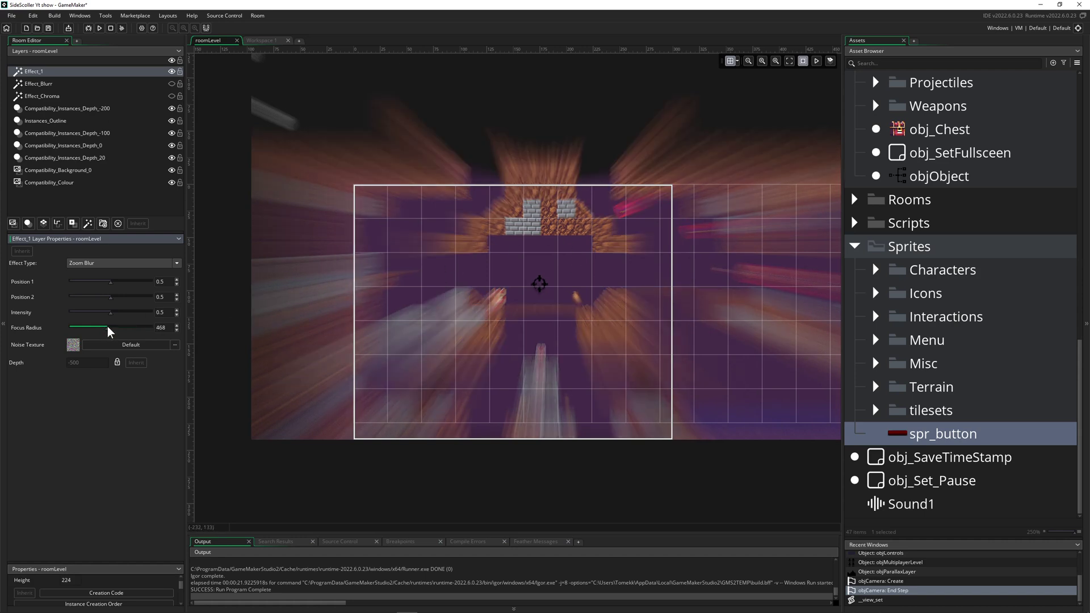
key(F5)
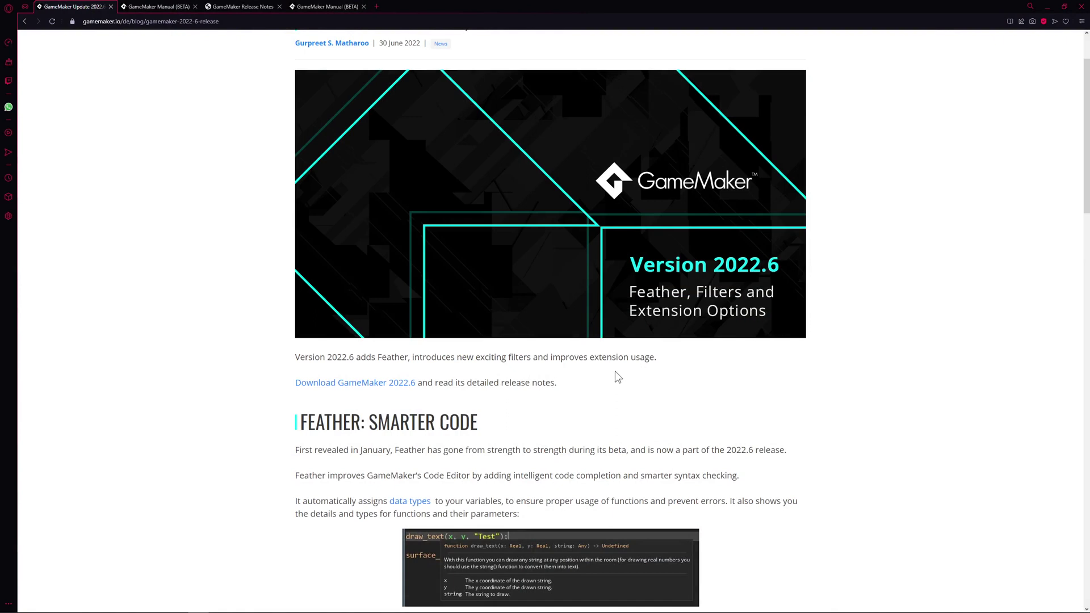
- Scroll the release post to the FEATHER: SMARTER CODE heading and highlight it twice
scroll(272, 382, up, 2)
scroll(348, 329, down, 5)
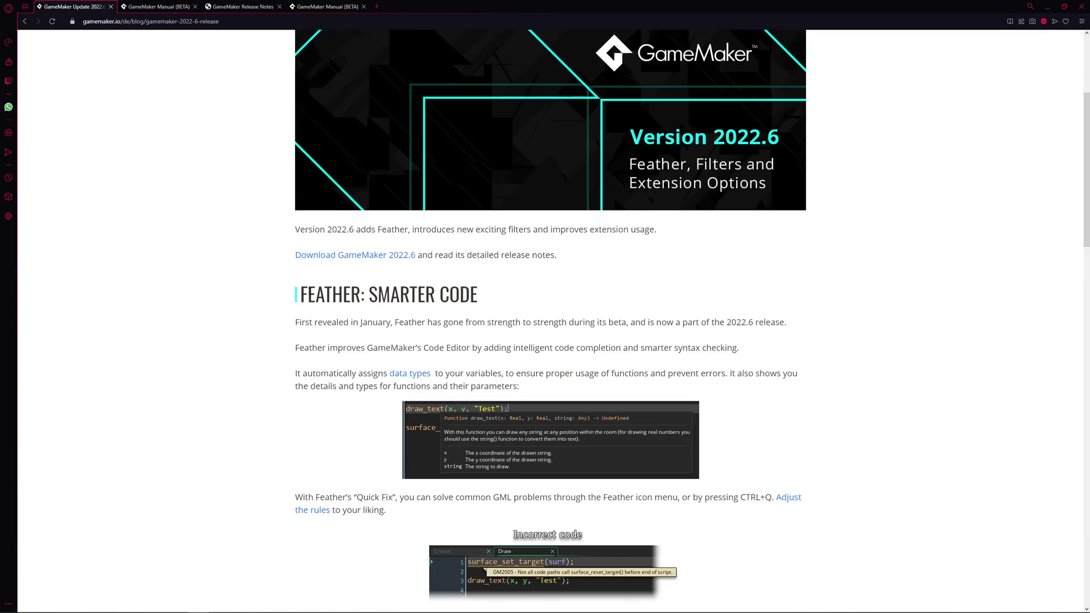
drag(298, 294, 487, 295)
click(428, 297)
drag(490, 296, 296, 295)
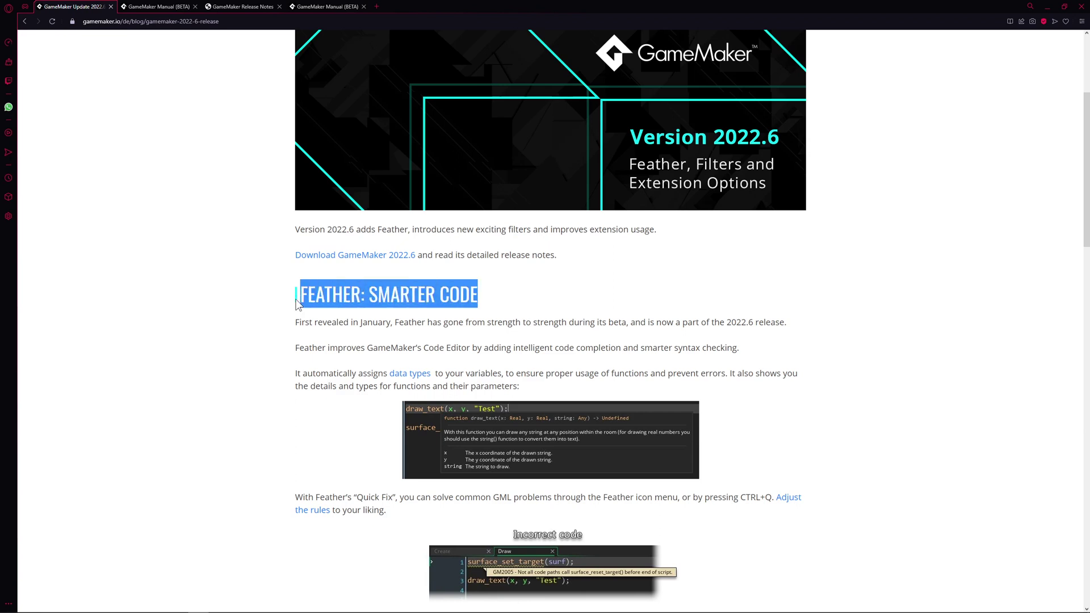
click(342, 336)
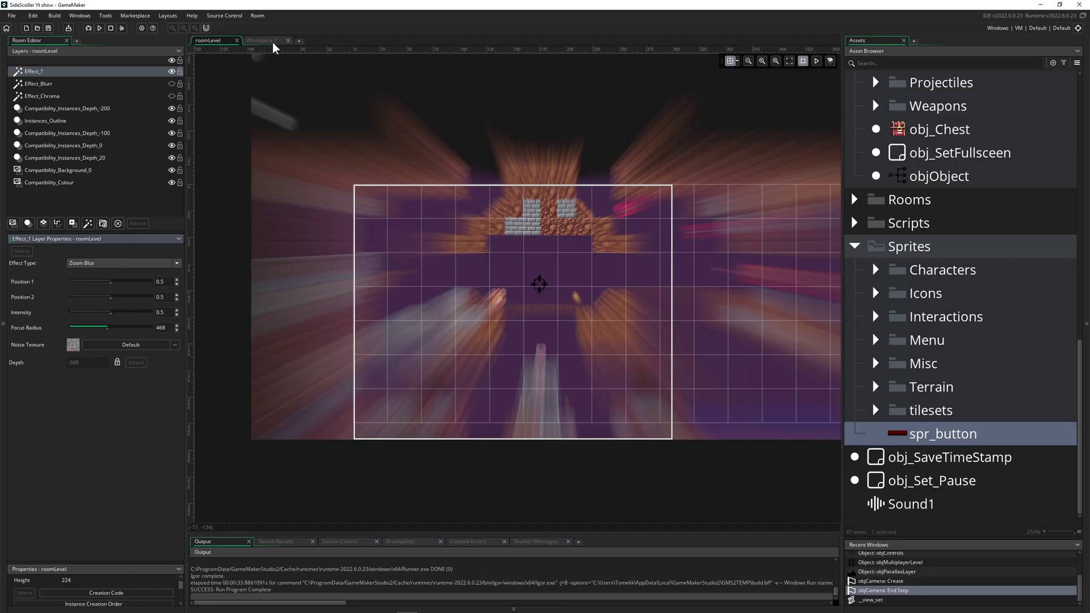
- Open objCamera's Draw event code and show the Feather tooltip for draw_sprite_tiled
click(268, 40)
click(425, 108)
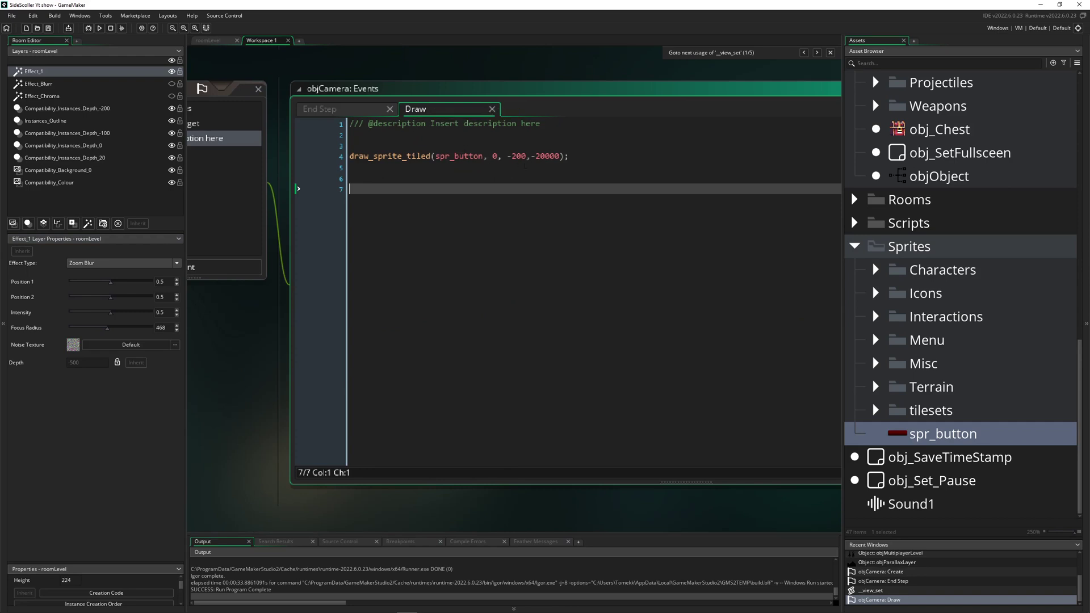
click(1, 196)
ctrl+scroll(288, 178, up, 1)
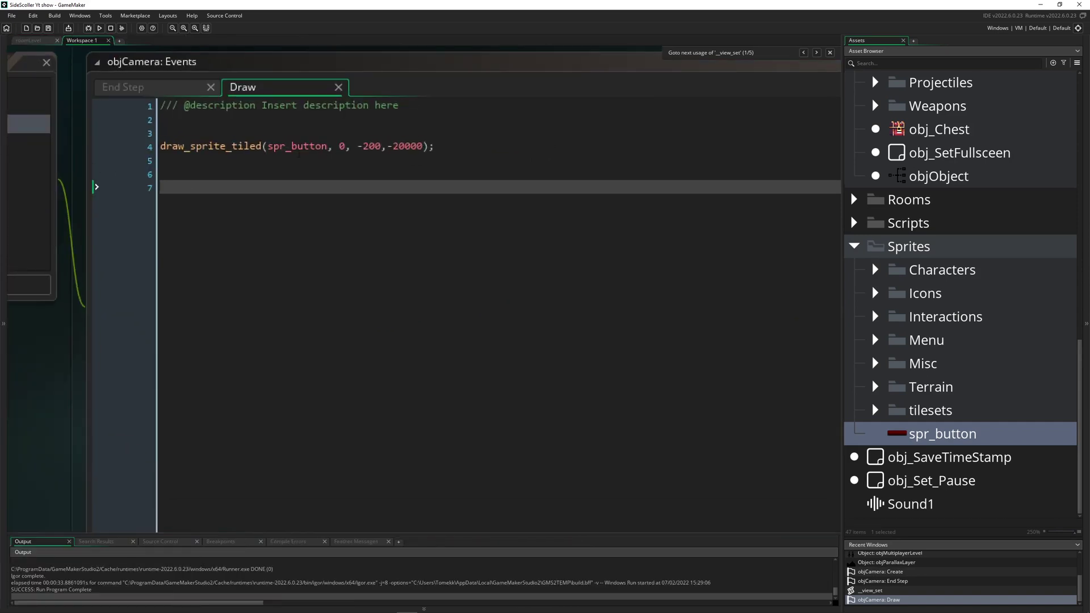
mouse_move(299, 154)
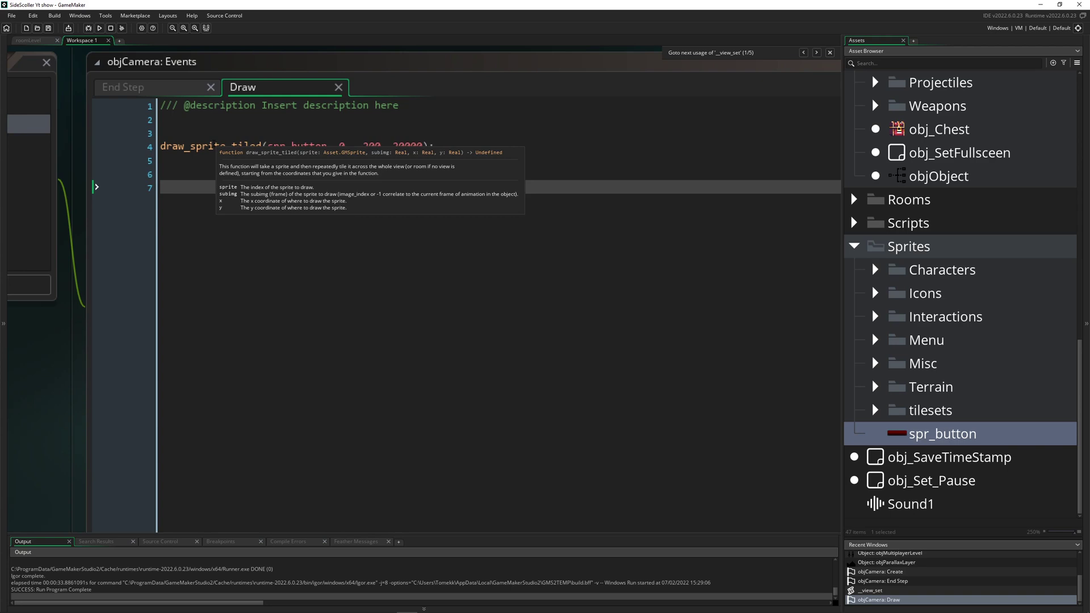
- Open objCamera's End Step code and place the caret inside __view_set
click(165, 83)
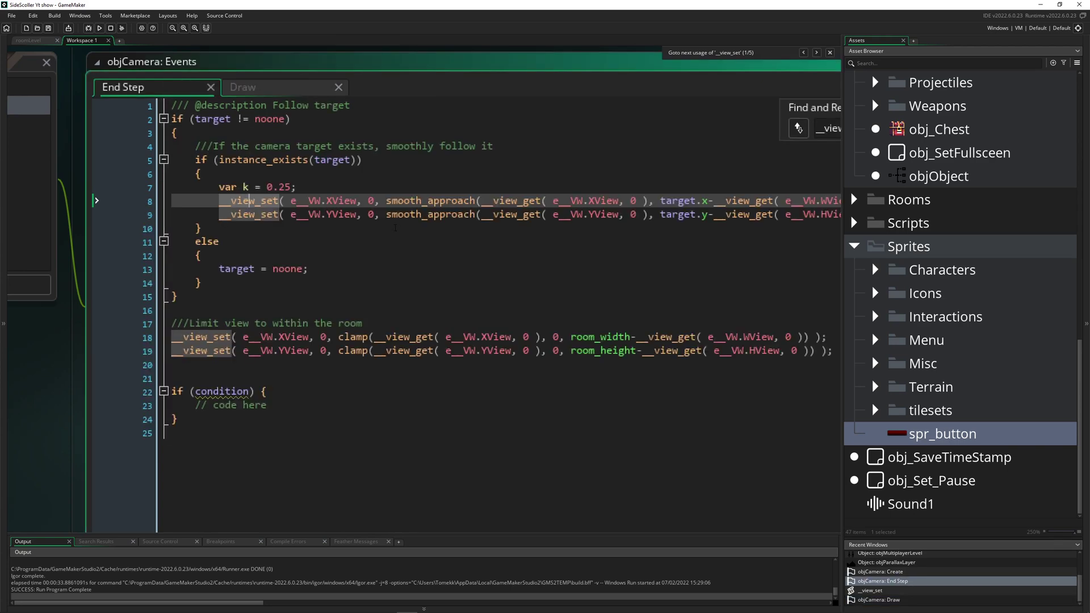
ctrl+scroll(395, 227, down, 2)
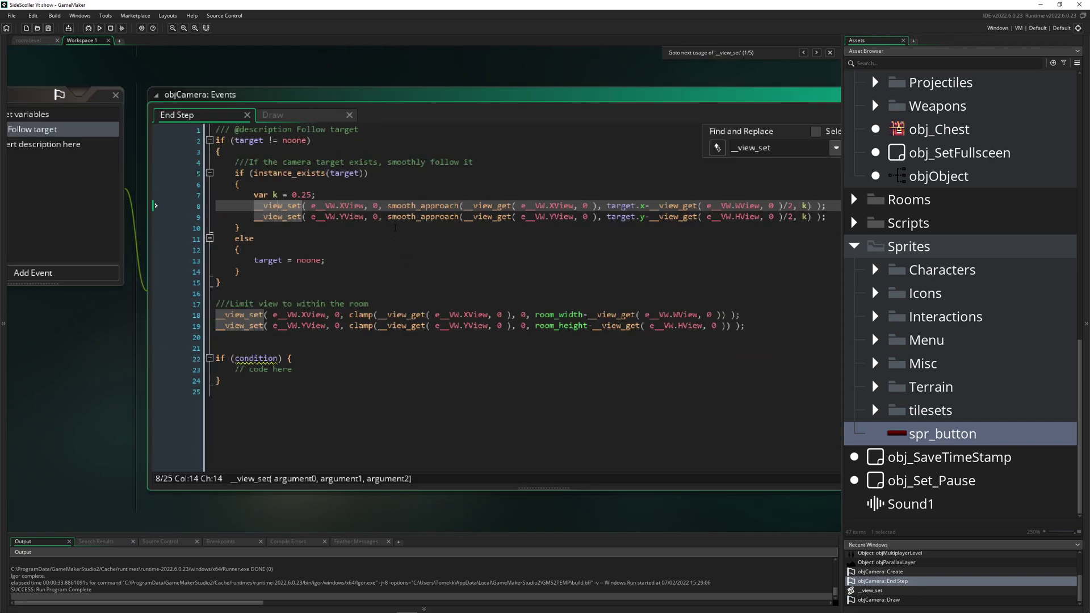
key(Left)
ctrl+scroll(321, 193, down, 2)
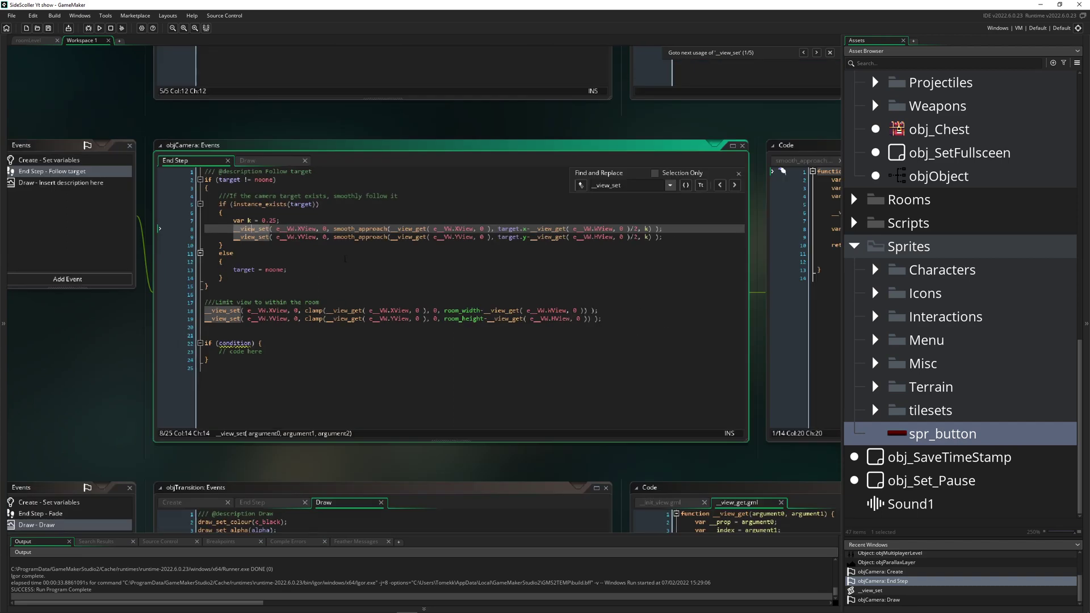
ctrl+scroll(231, 250, up, 2)
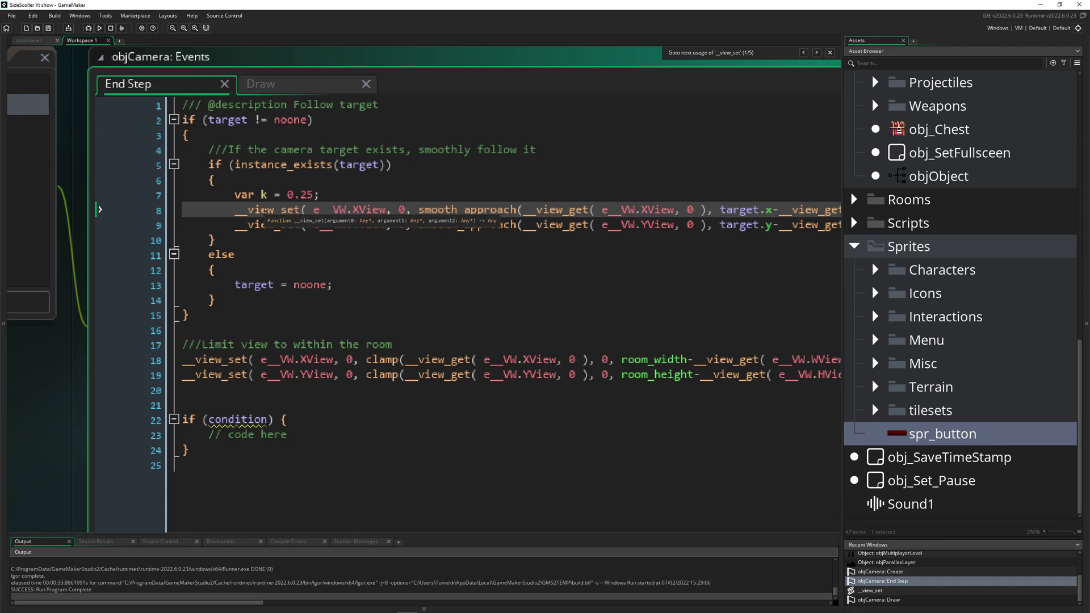
- Find all __view_set usages and cycle through the four matches with F3
middle_click(267, 209)
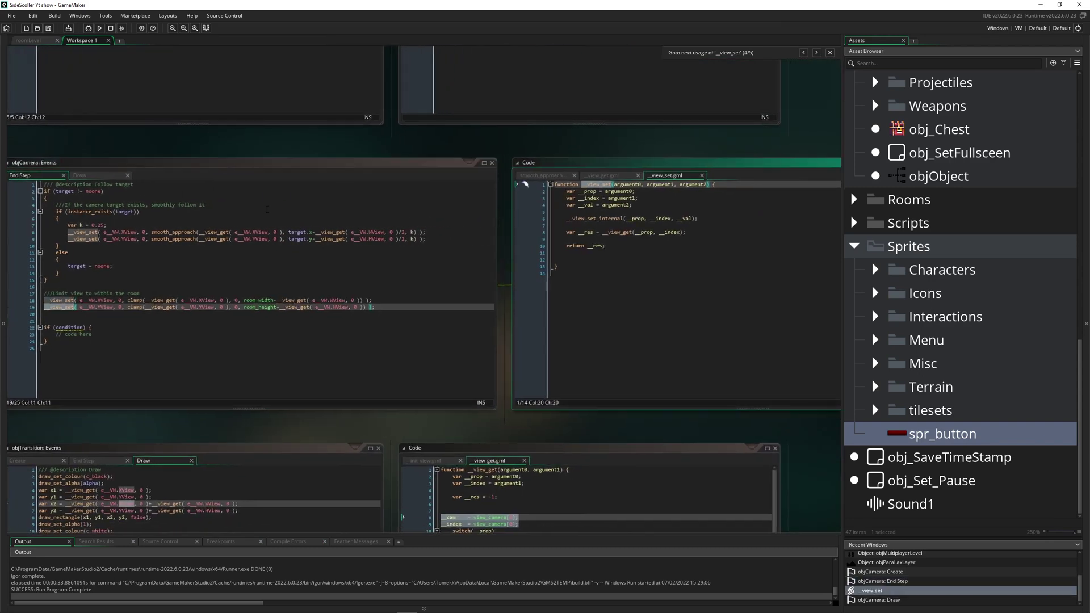
key(F3)
key(F3)
key(F3)
key(F3)
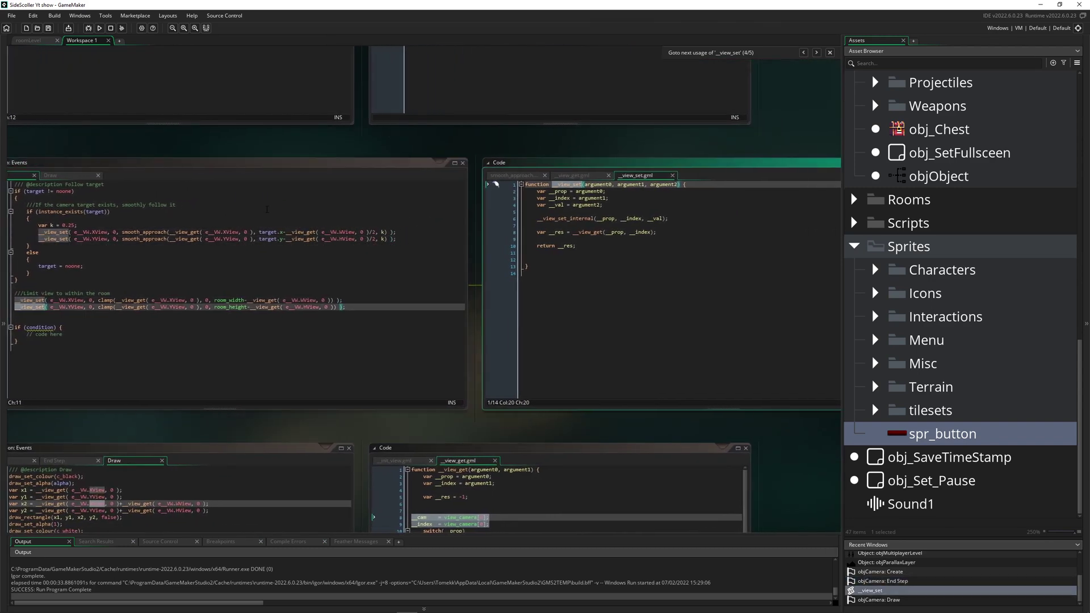
key(F3)
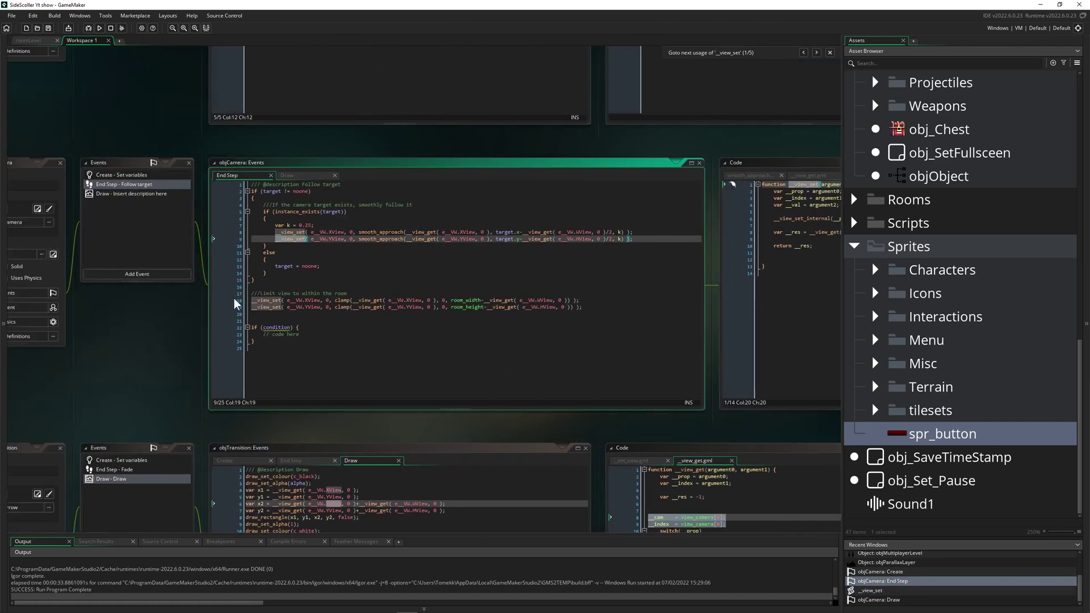
ctrl+scroll(186, 336, down, 3)
ctrl+scroll(149, 230, up, 4)
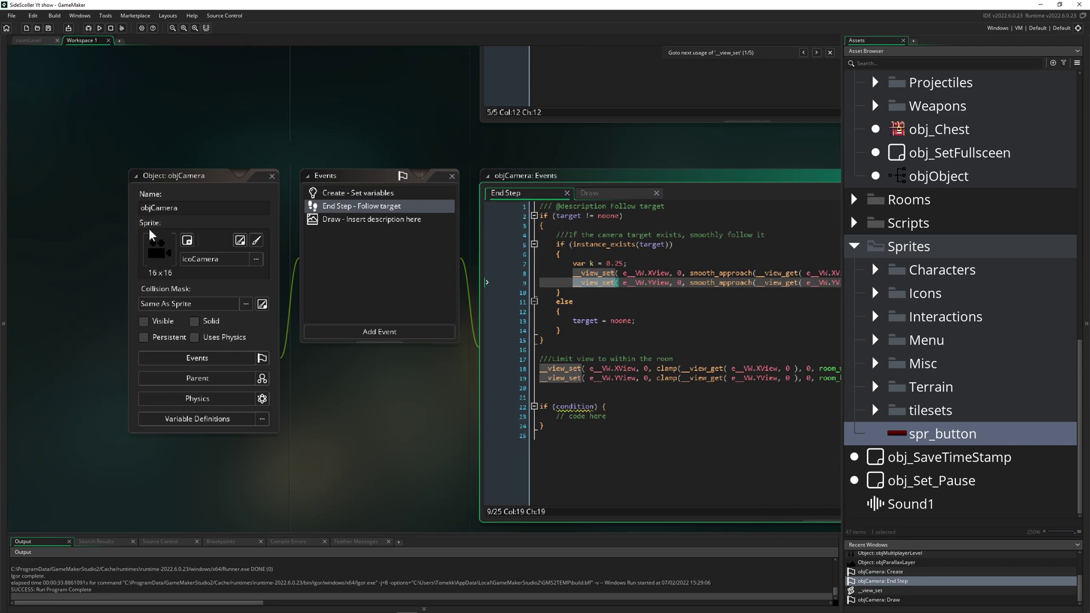
ctrl+scroll(328, 405, down, 3)
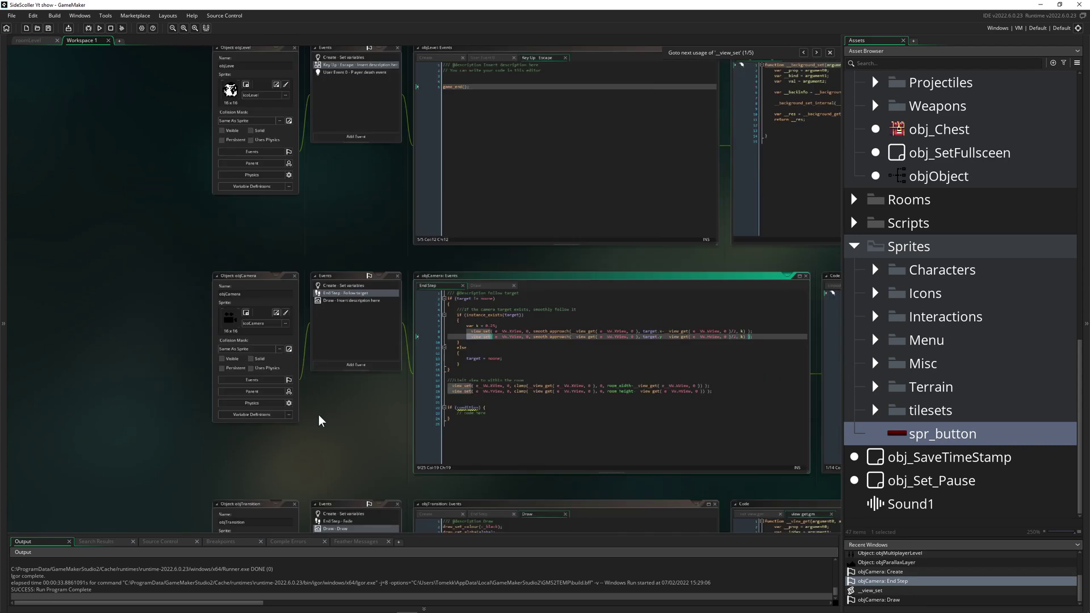
ctrl+scroll(386, 397, up, 3)
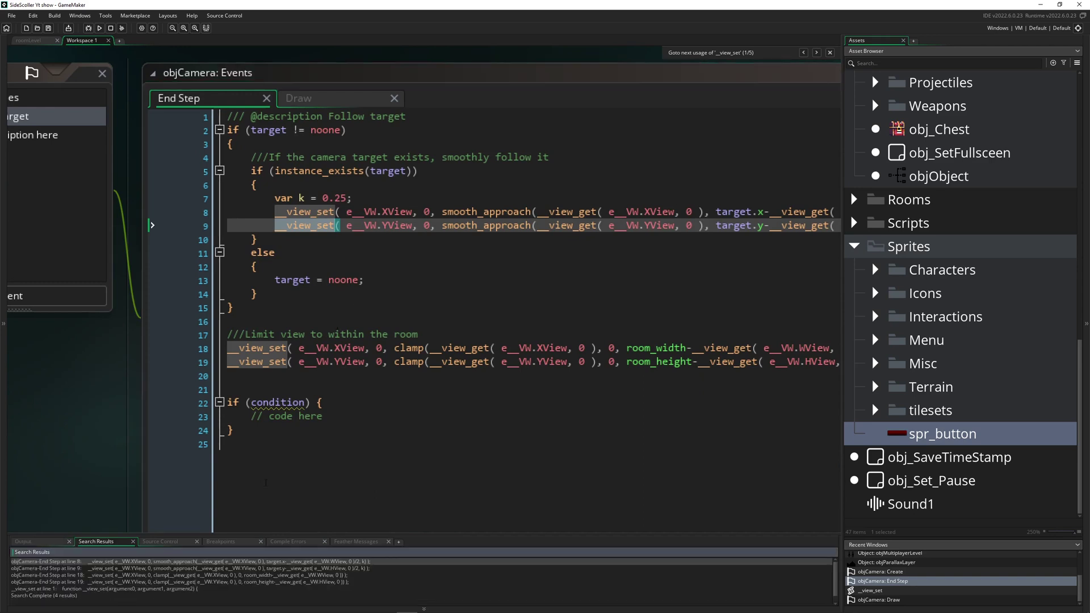
- Enlarge the Search Results panel, select the __view_set line-1 match, then shrink it back
drag(323, 535, 326, 354)
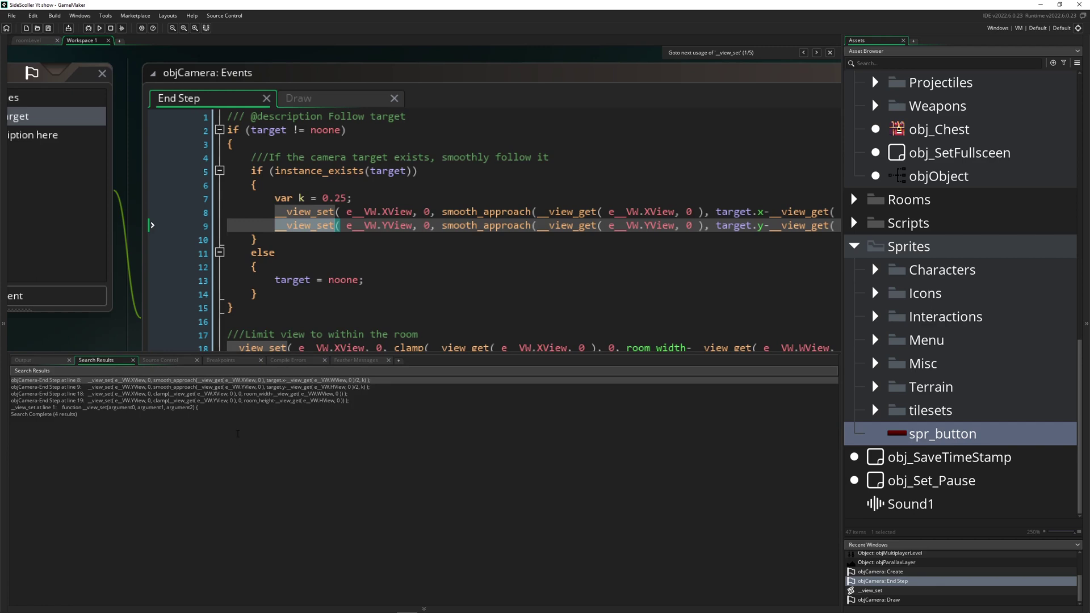
click(78, 407)
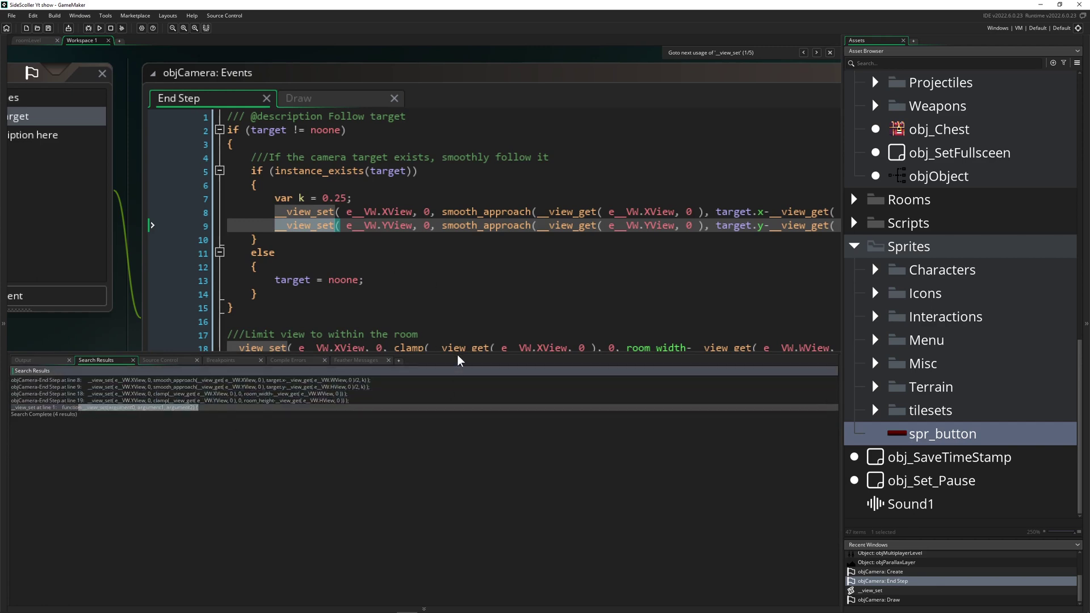
drag(458, 354, 457, 538)
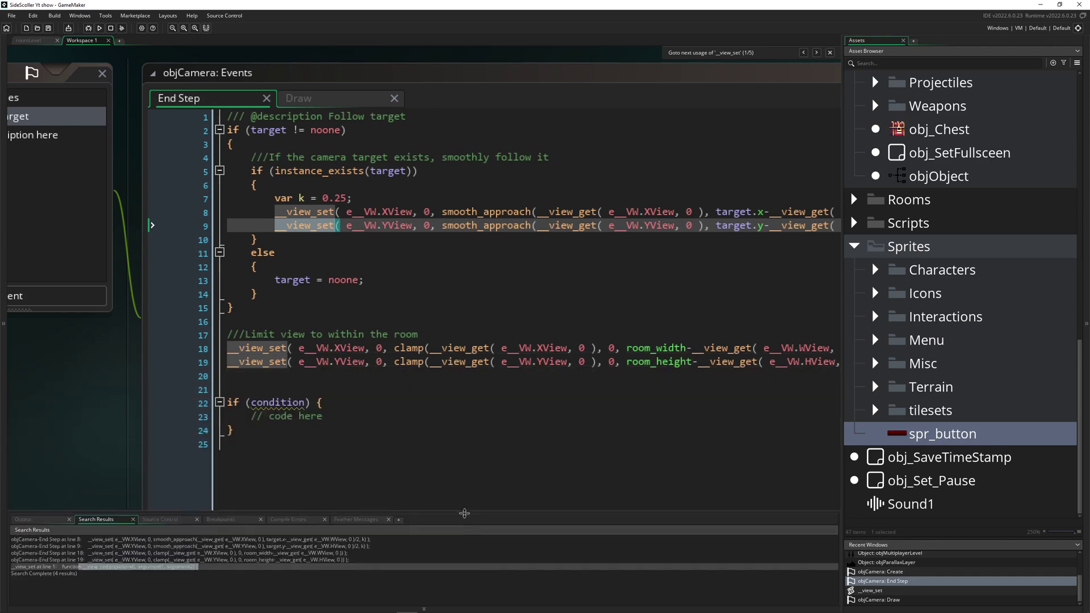
- Return to objCamera's Draw event code with the draw_sprite_tiled call
click(446, 390)
ctrl+scroll(446, 389, down, 3)
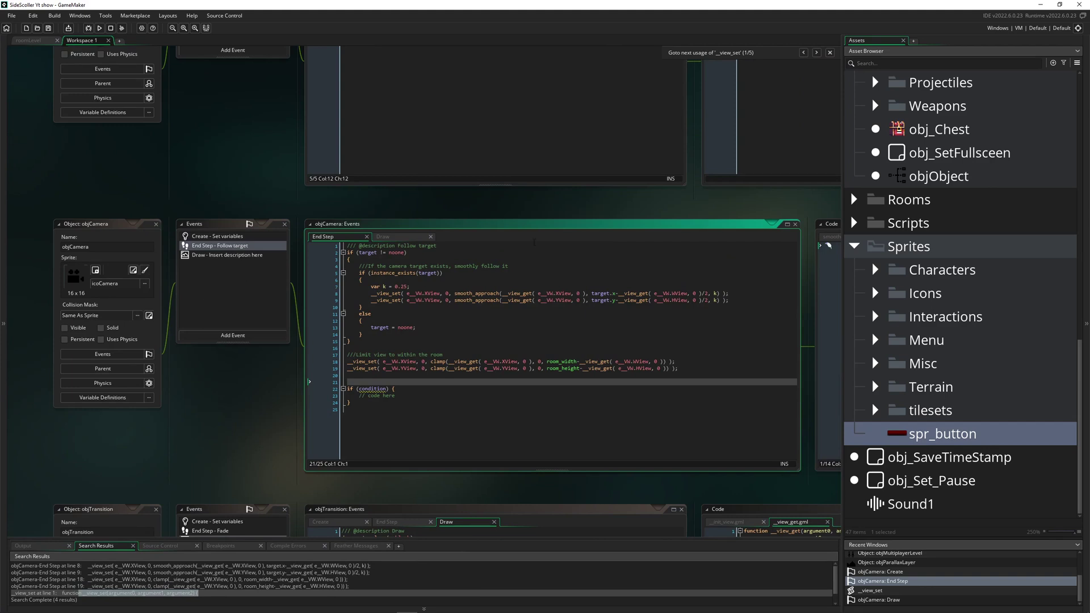
ctrl+scroll(397, 276, up, 2)
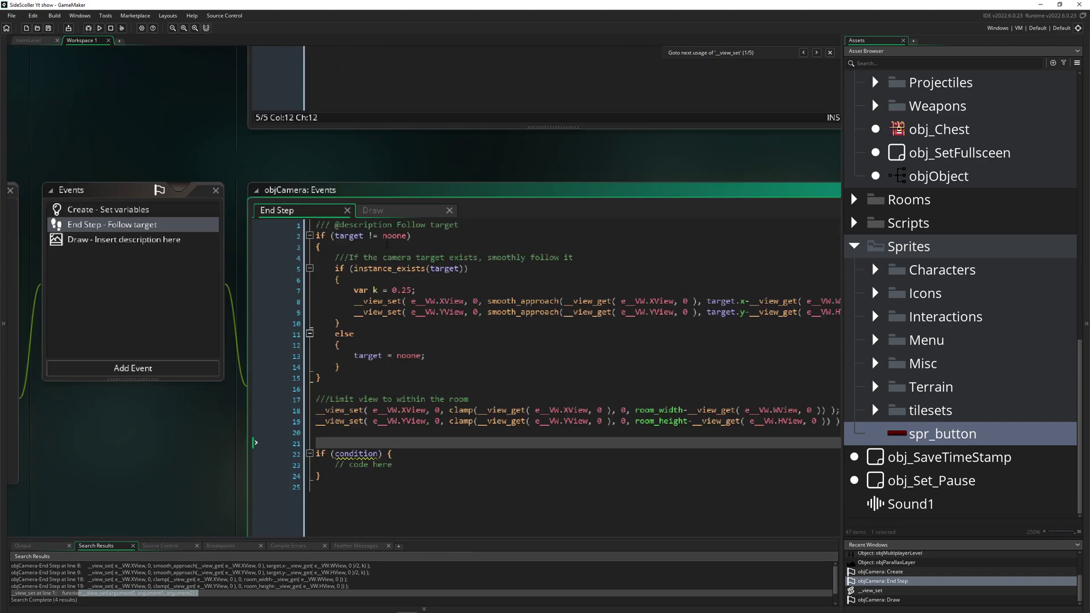
click(383, 207)
ctrl+scroll(397, 241, up, 2)
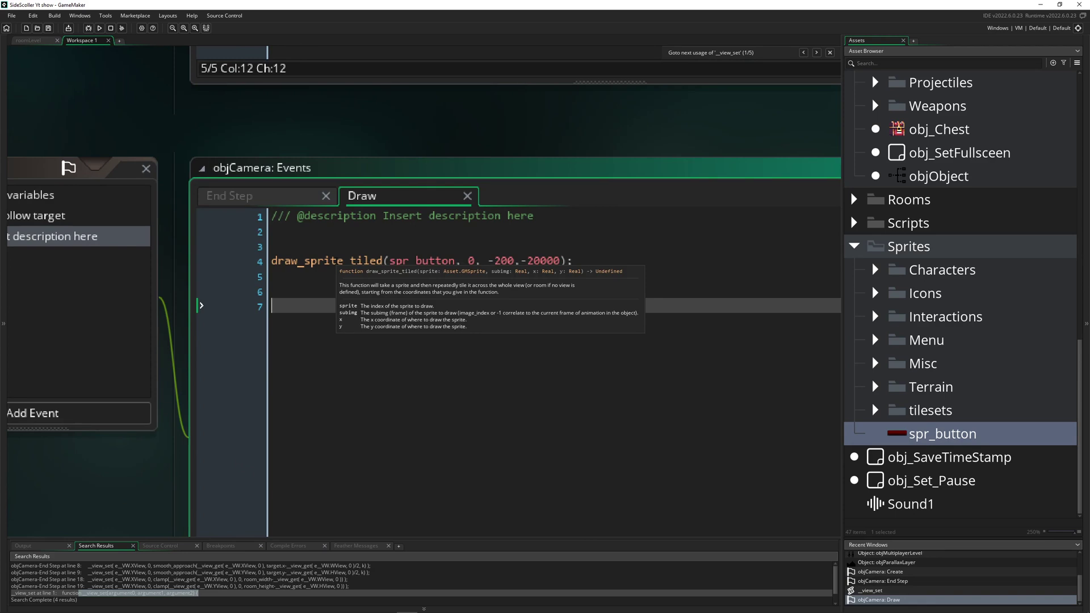
- Turn on Feather Enabled under Preferences > Feather Settings, then move and enlarge the Preferences window
click(10, 16)
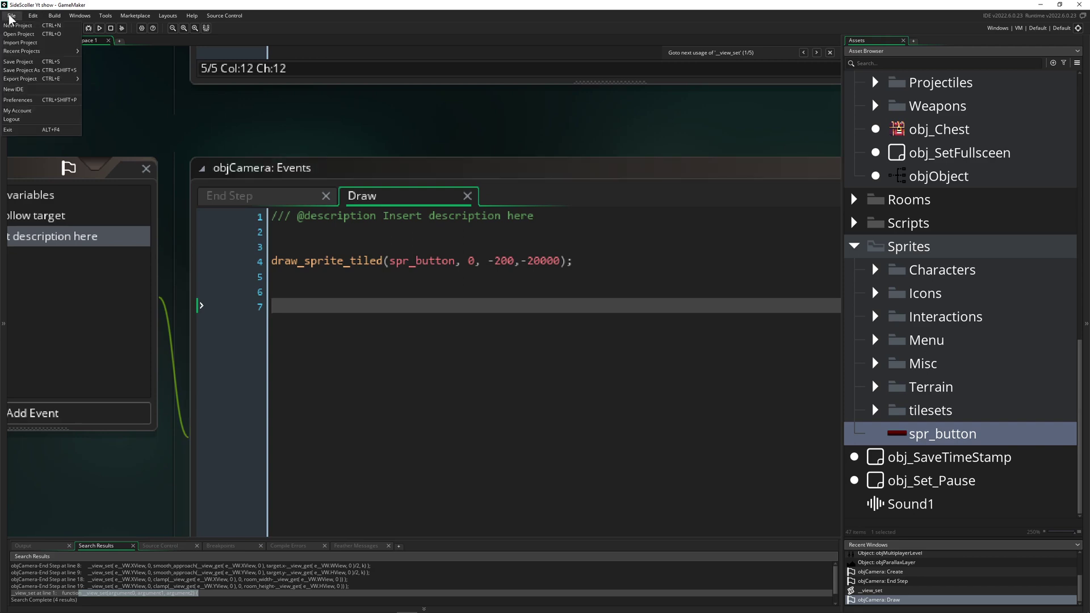
click(22, 100)
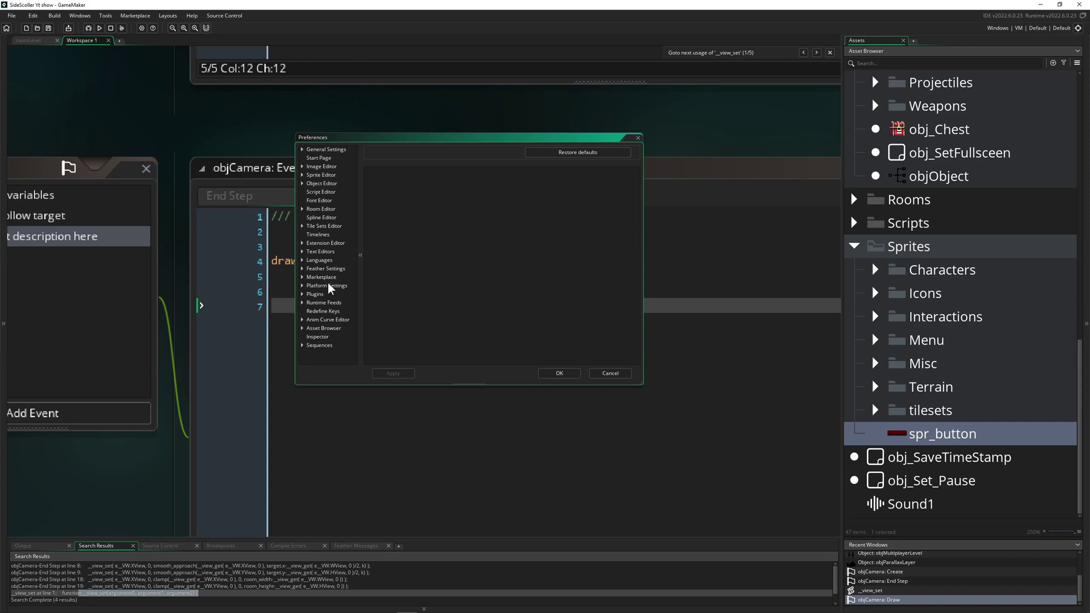
click(327, 268)
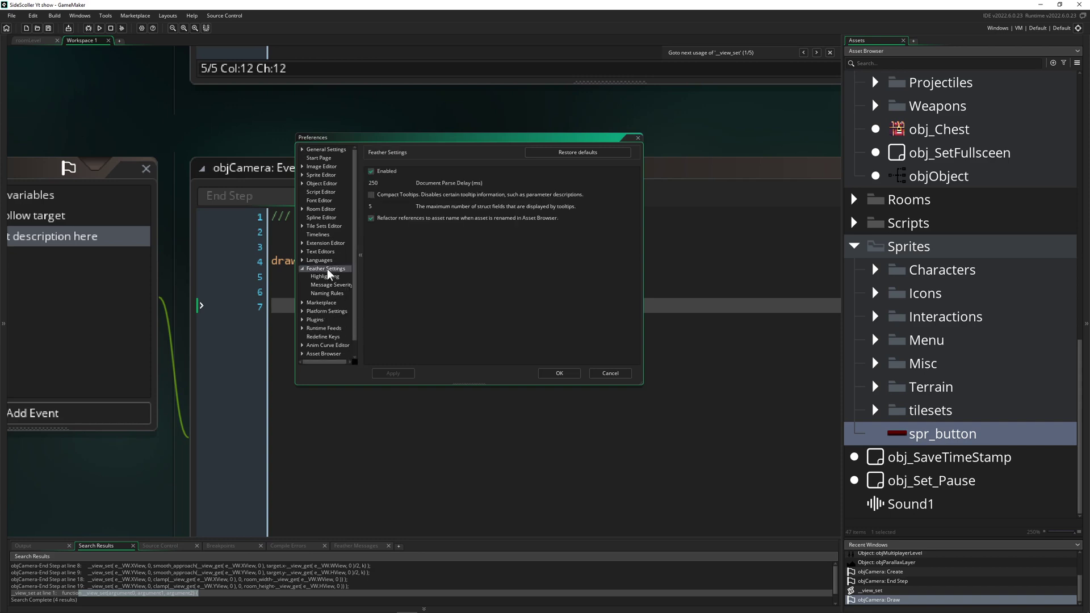
click(371, 171)
drag(533, 138, 540, 120)
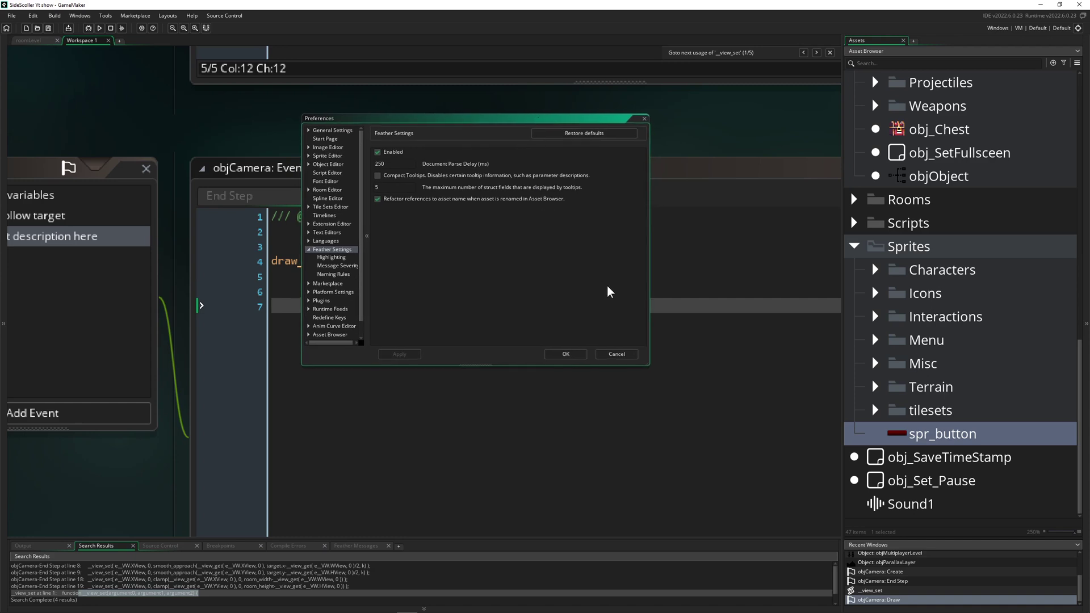
drag(650, 363, 707, 446)
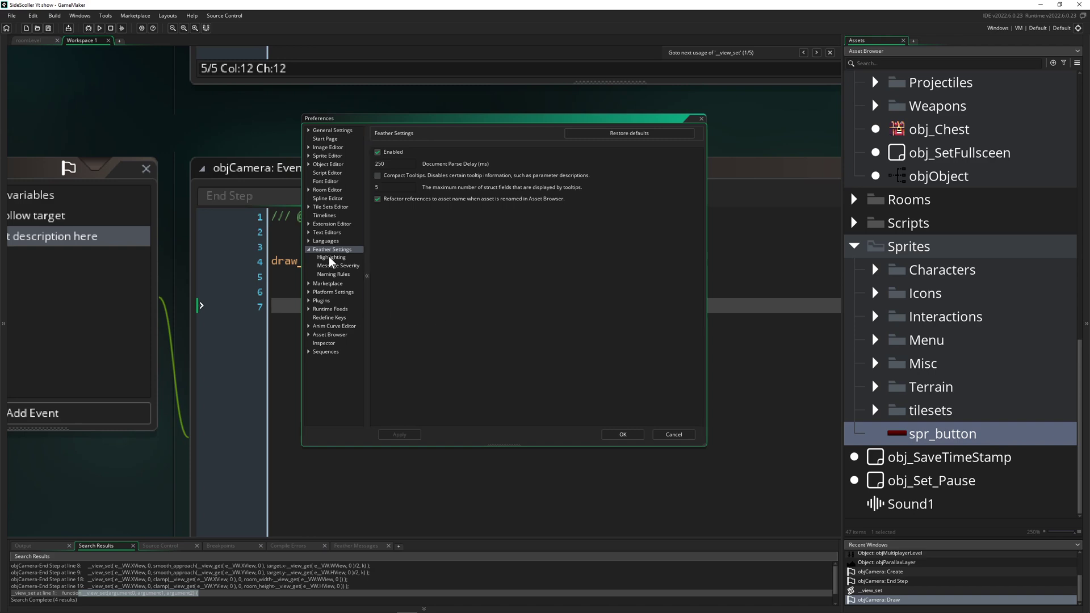
key(Escape)
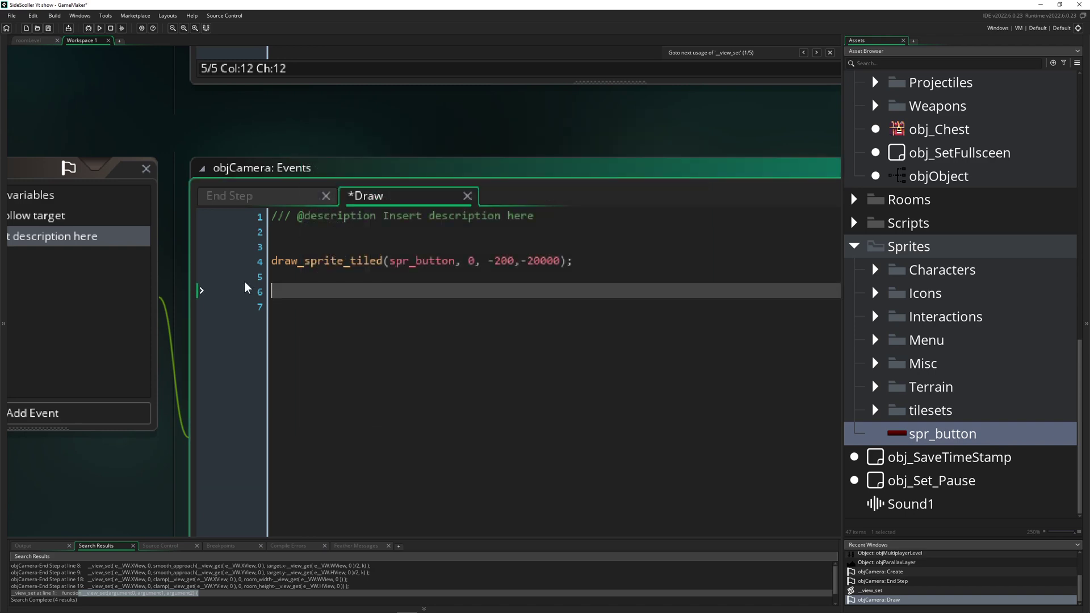